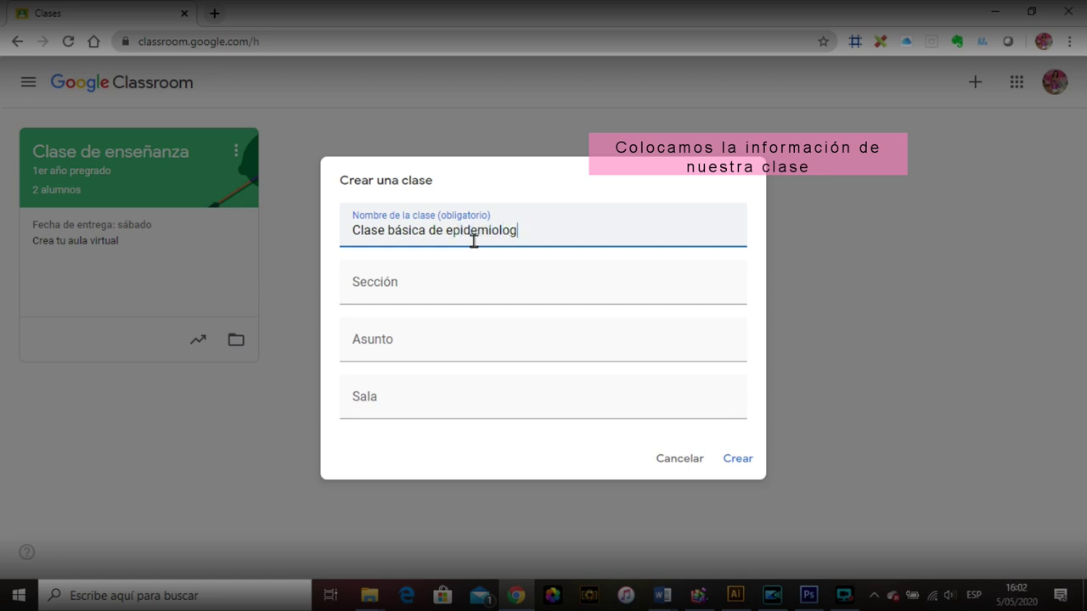
# Set the class section to 1 and the subject to "Elementos básicos conceptuales", and create the class.
pyautogui.click(468, 288)
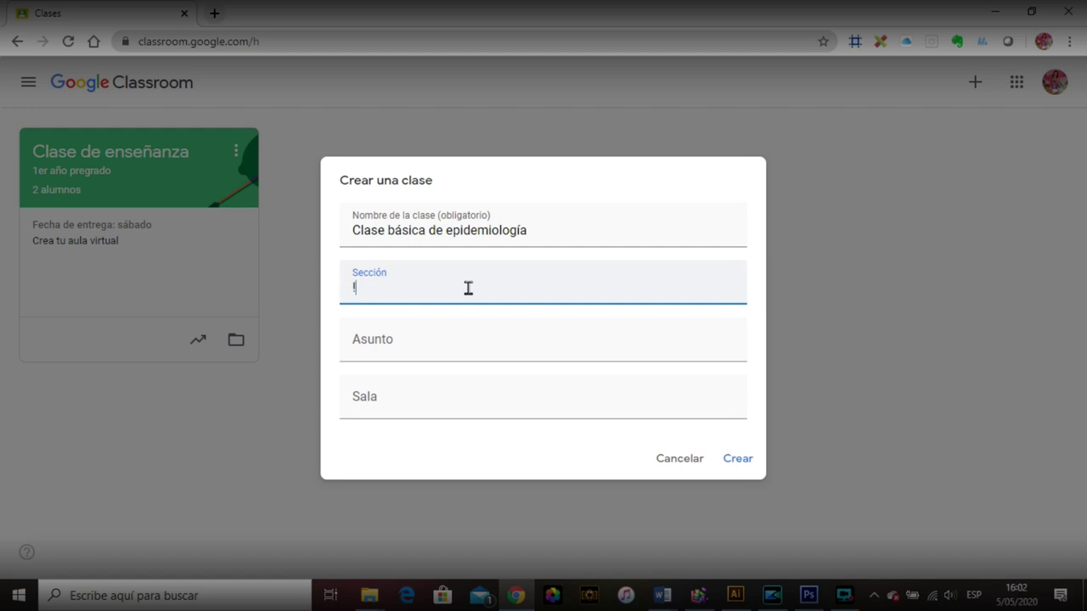
pyautogui.write('1')
pyautogui.click(398, 357)
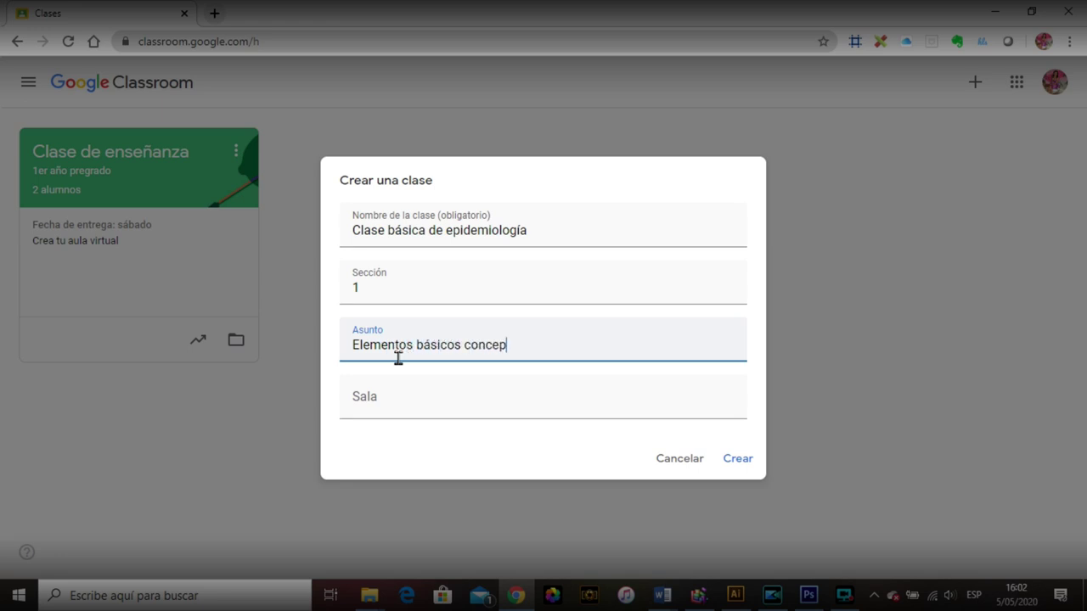
pyautogui.click(404, 400)
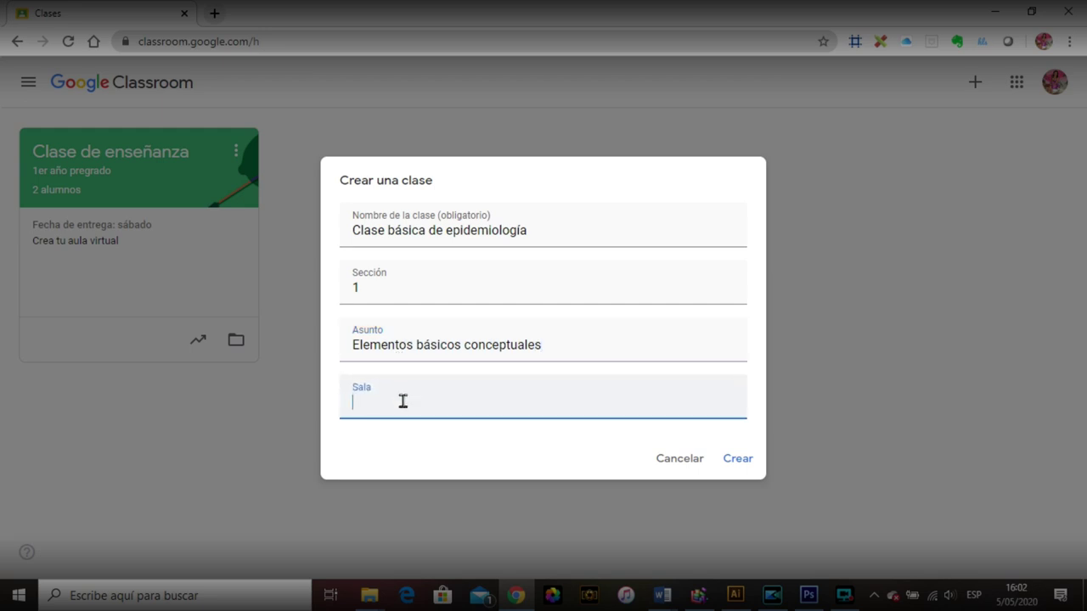
pyautogui.click(740, 467)
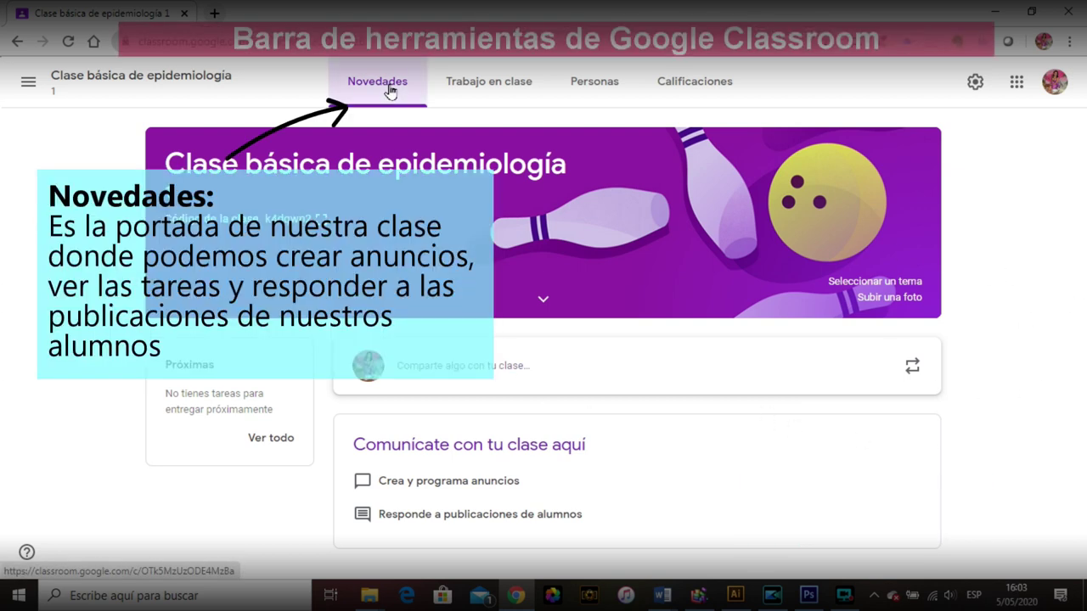
# Look over the kinds of classwork that can be created for the class.
pyautogui.click(475, 90)
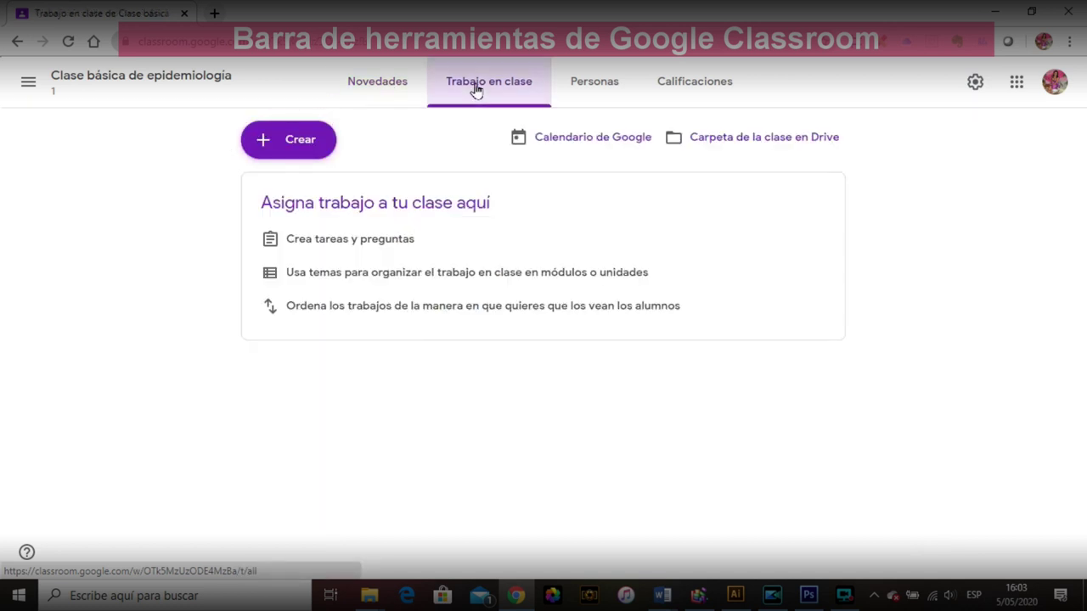
pyautogui.click(314, 142)
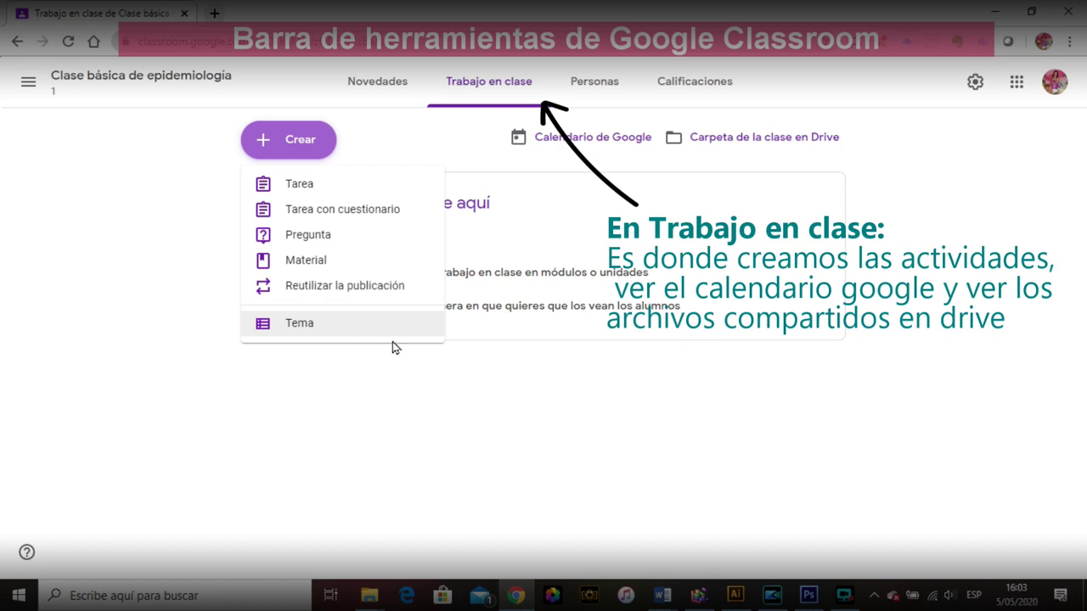
pyautogui.click(607, 97)
# Invite two students to the class by finding each contact and sending the invitations.
pyautogui.click(606, 97)
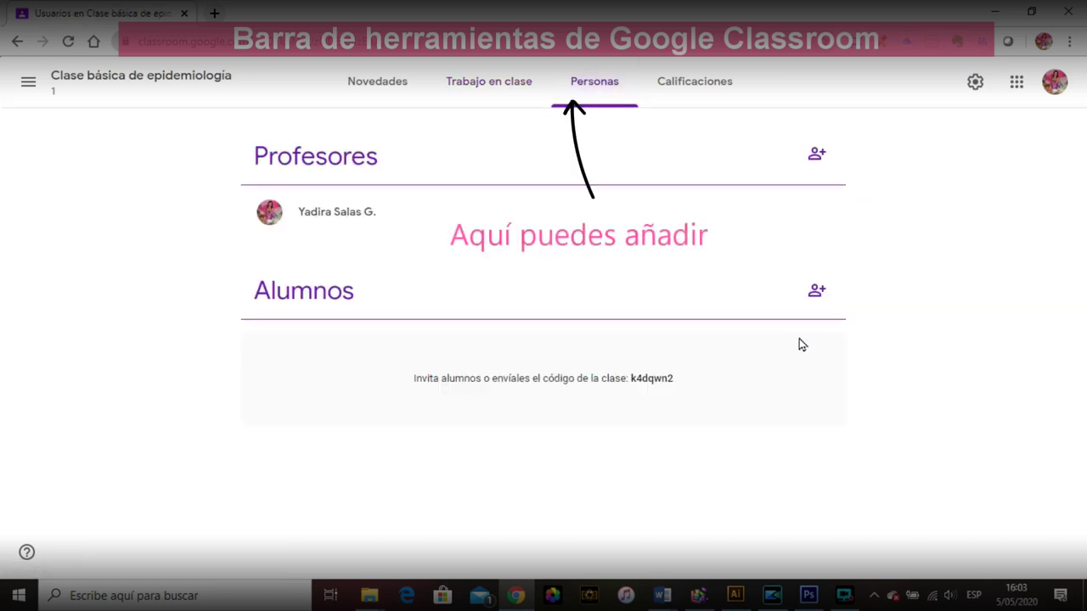
pyautogui.click(816, 293)
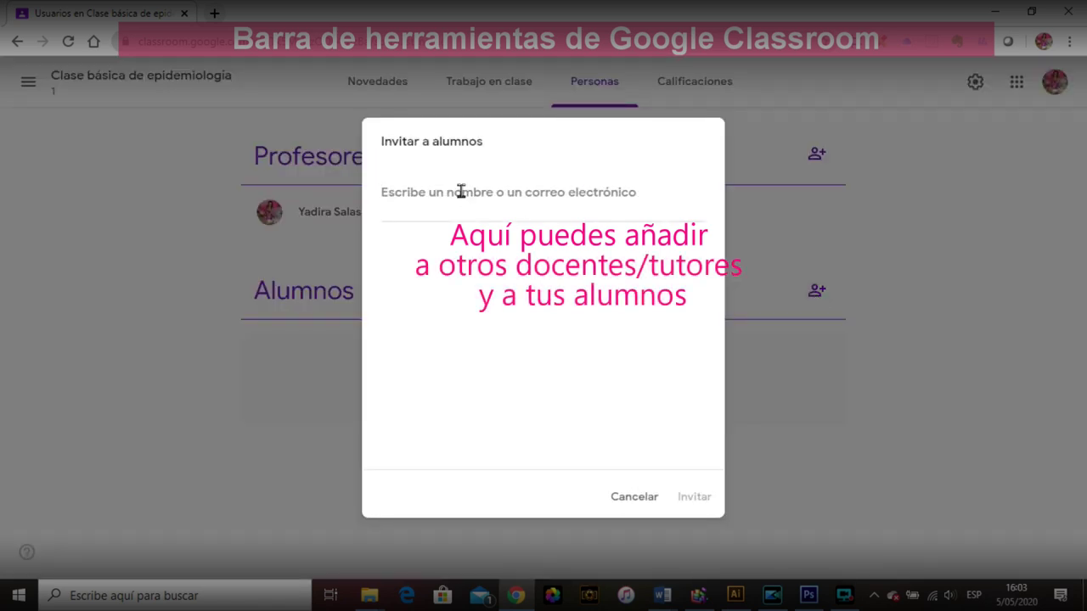
pyautogui.write('ysv')
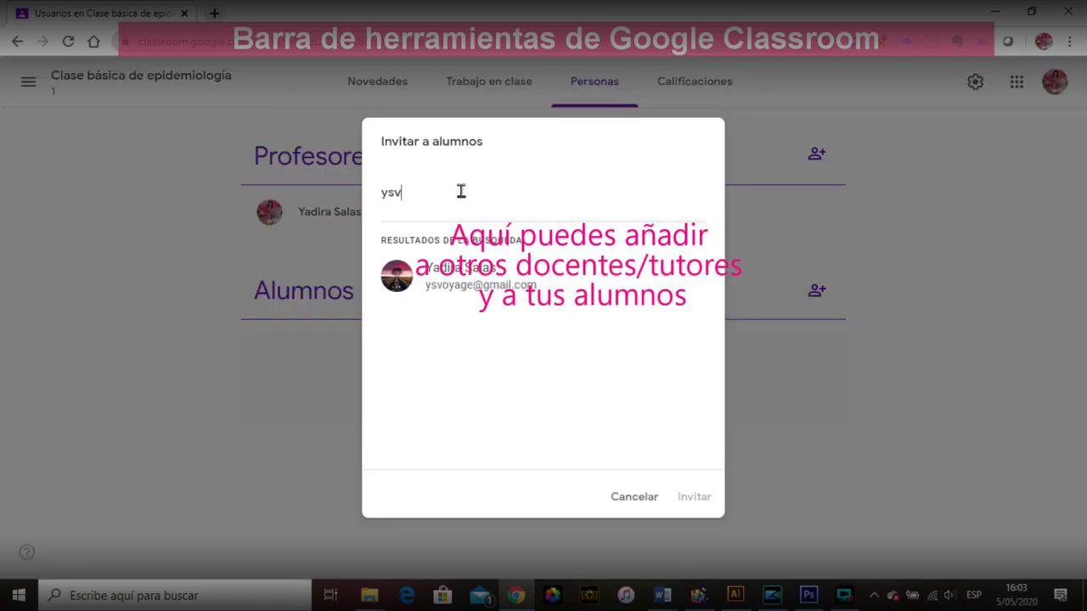
pyautogui.click(480, 279)
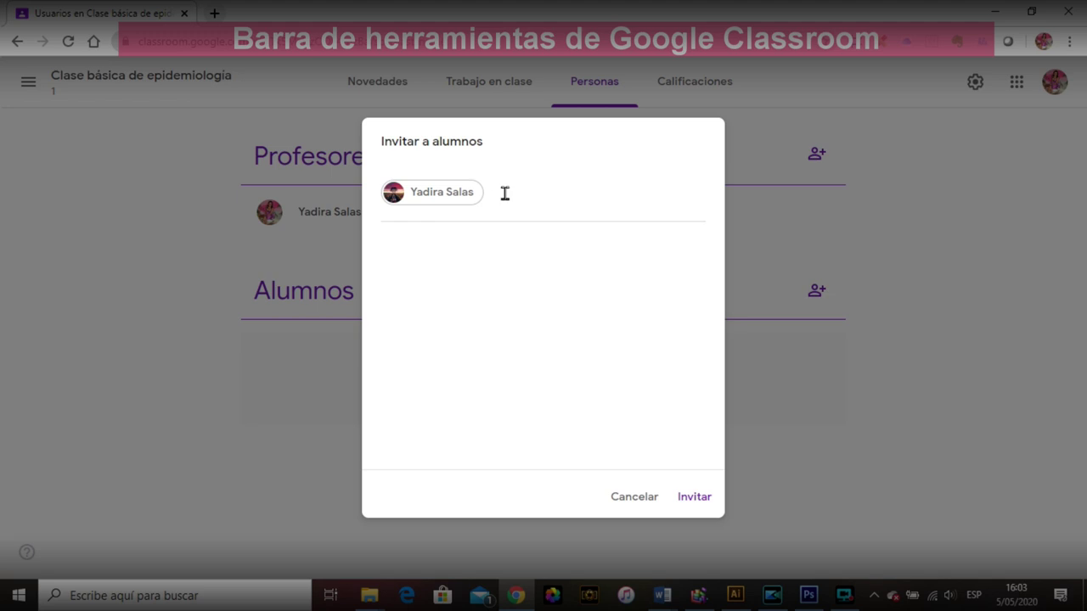
pyautogui.write('ra')
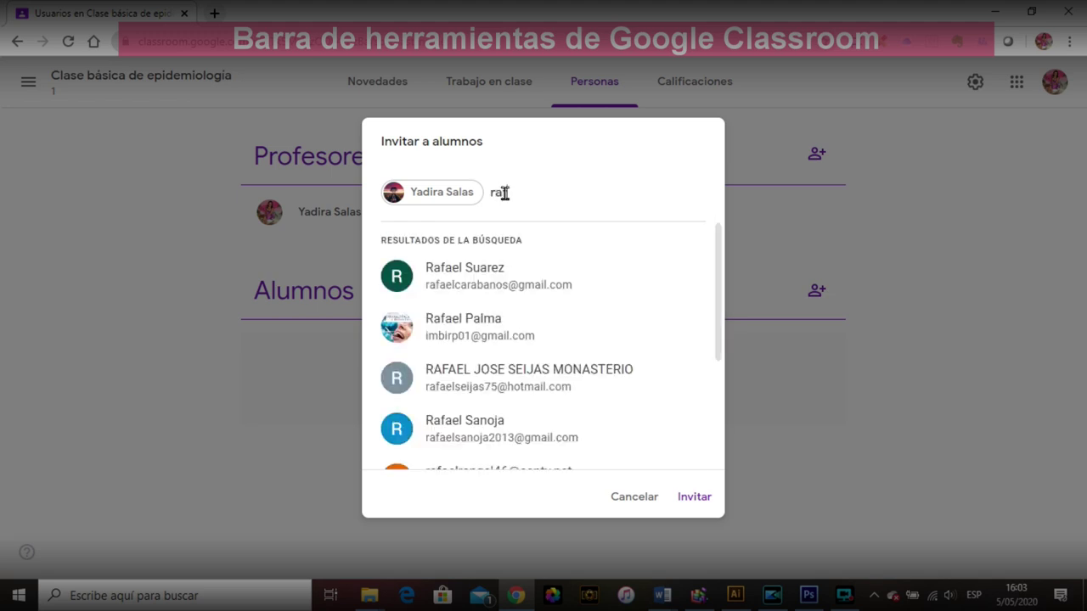
pyautogui.write('f')
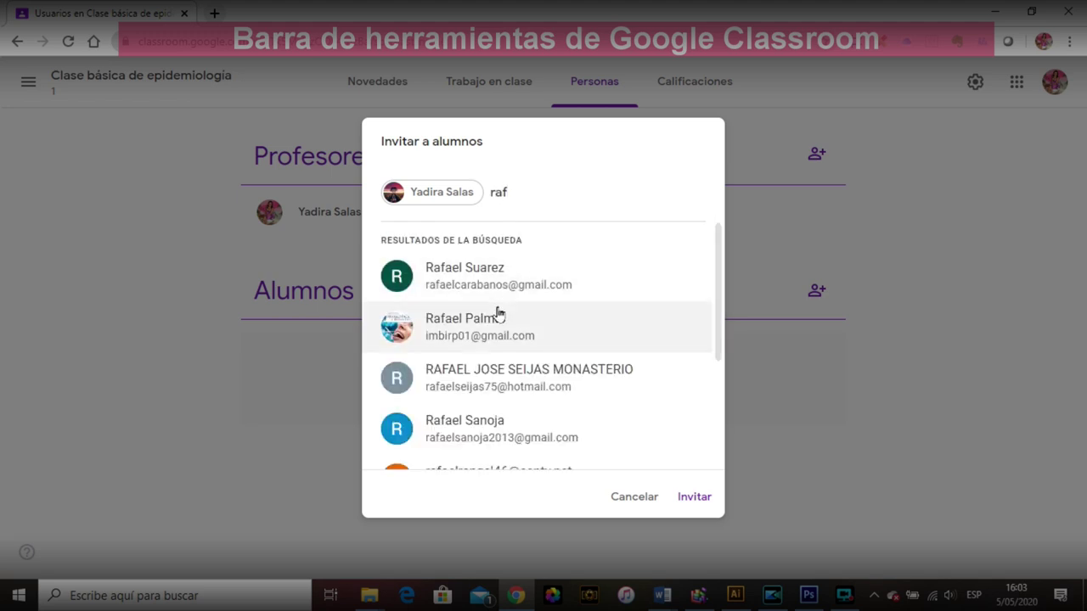
pyautogui.click(500, 370)
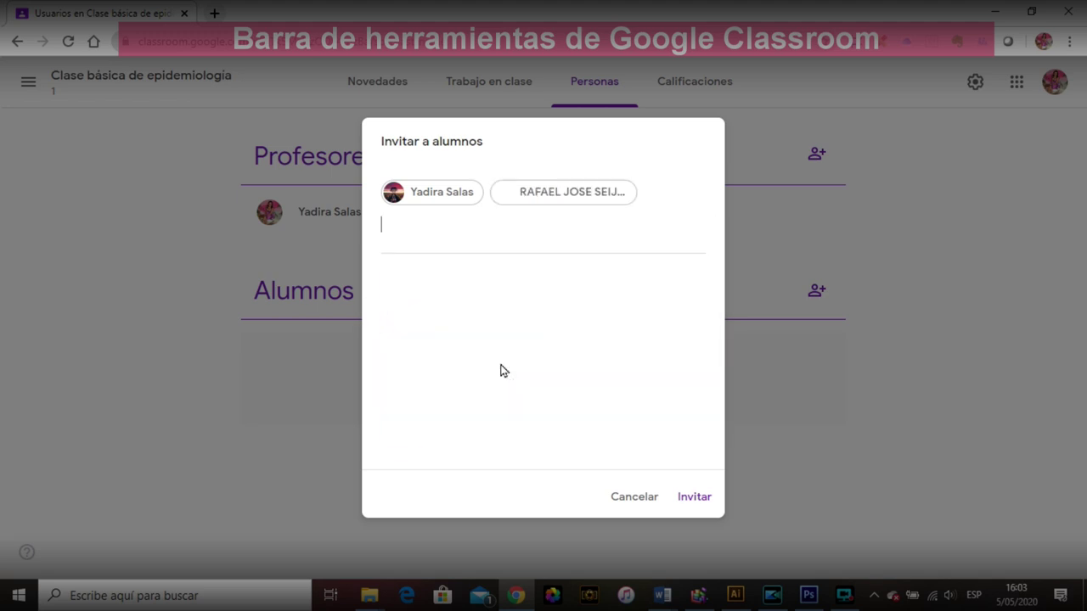
pyautogui.click(697, 501)
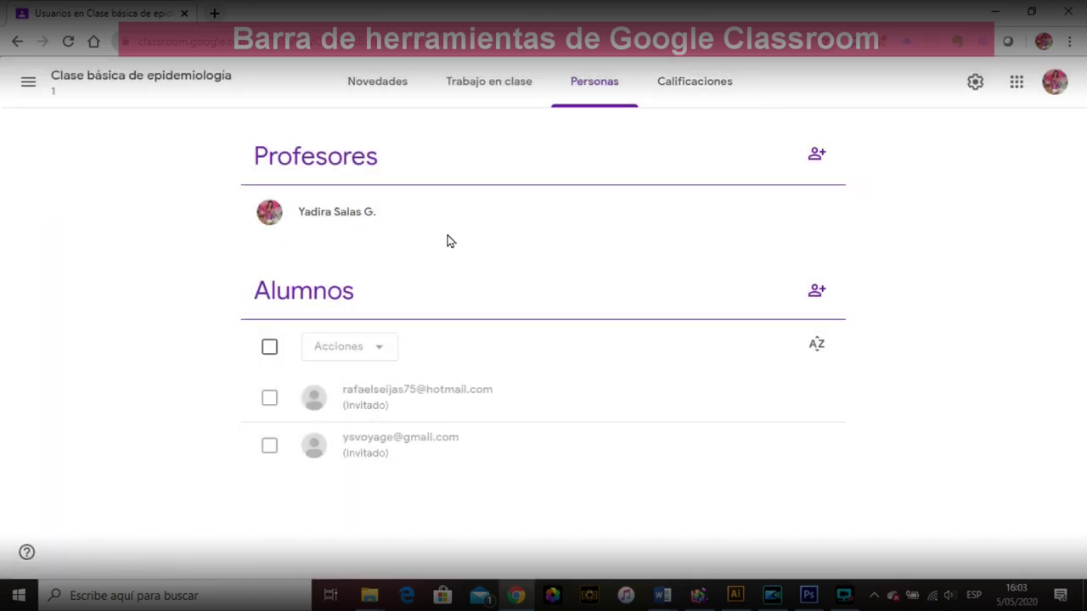
# Invite one contact to the class as a co-teacher.
pyautogui.click(819, 155)
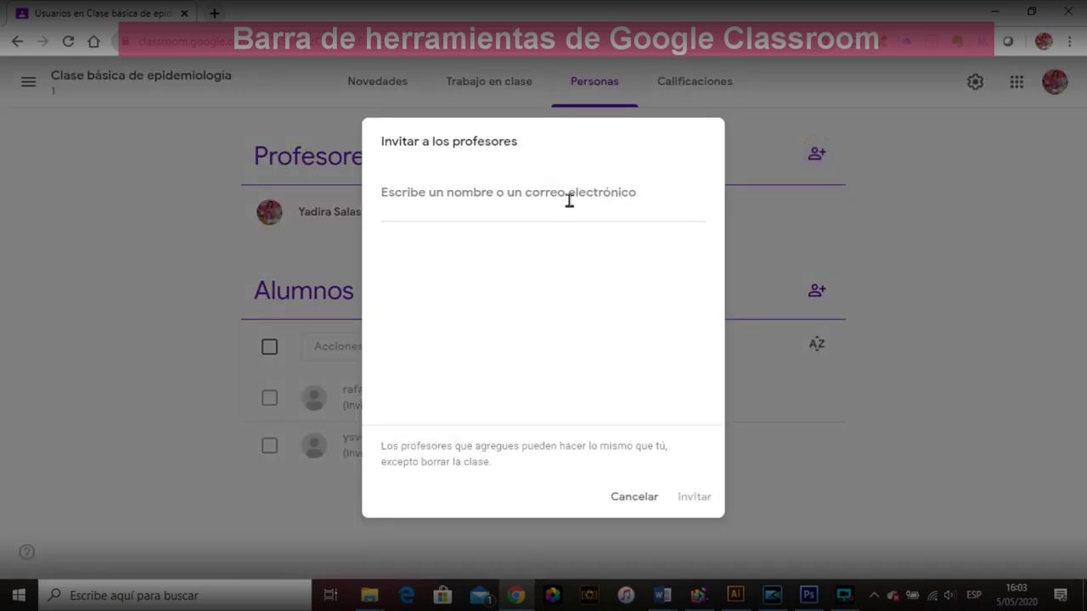
pyautogui.write('ma')
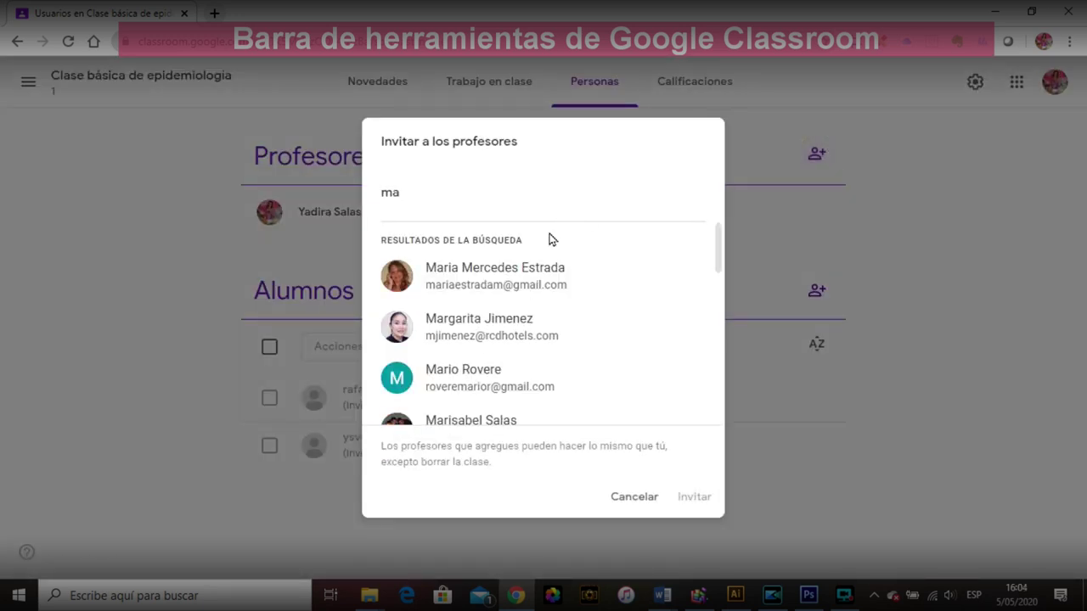
pyautogui.click(531, 272)
pyautogui.click(704, 497)
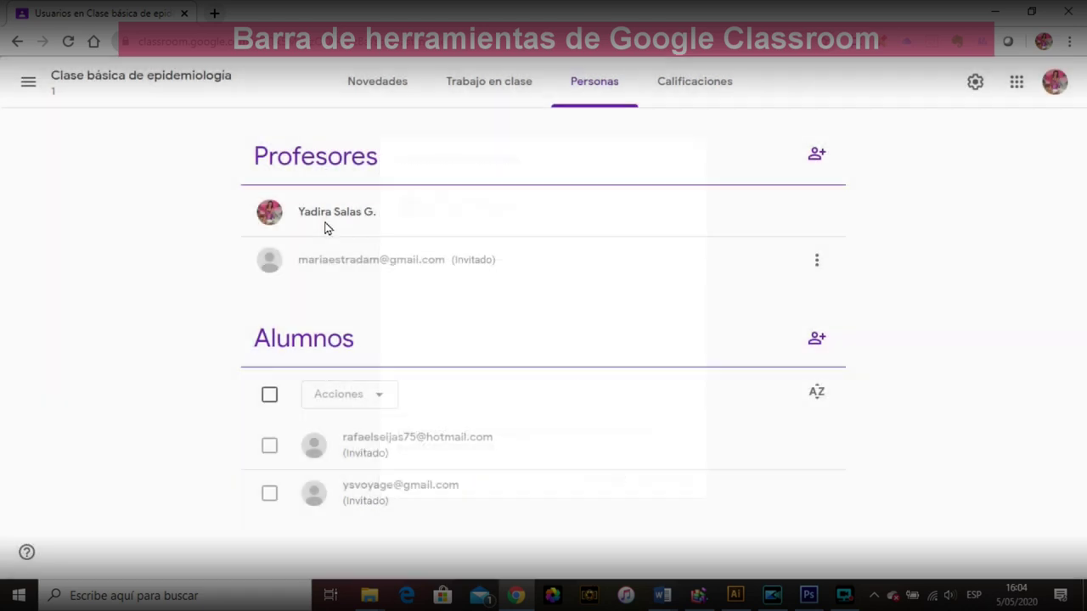
# Look at the grades page and the photo upload option for the class banner.
pyautogui.click(718, 88)
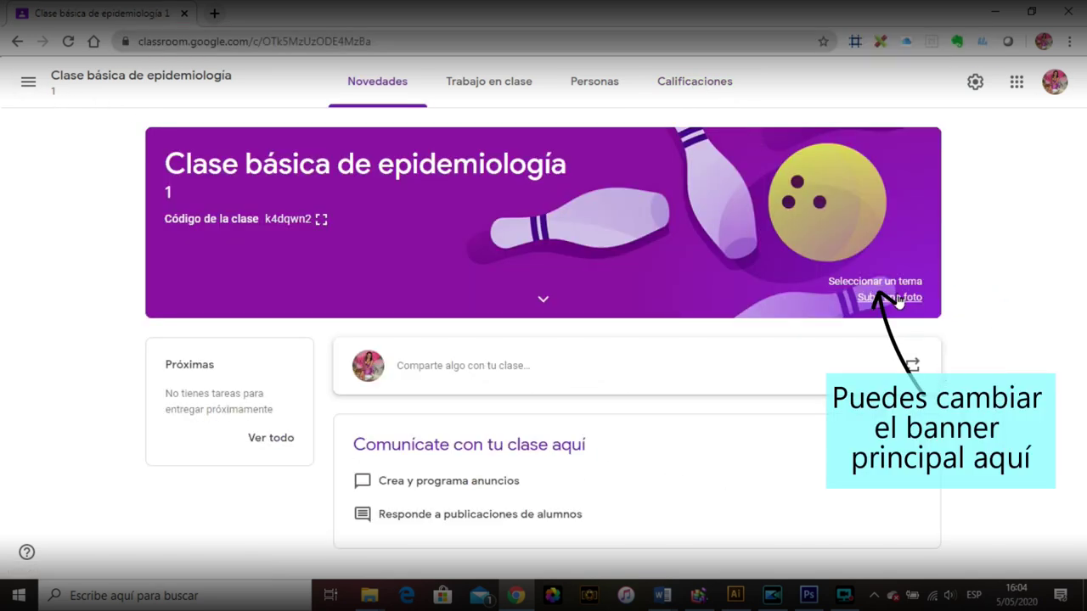
pyautogui.click(889, 298)
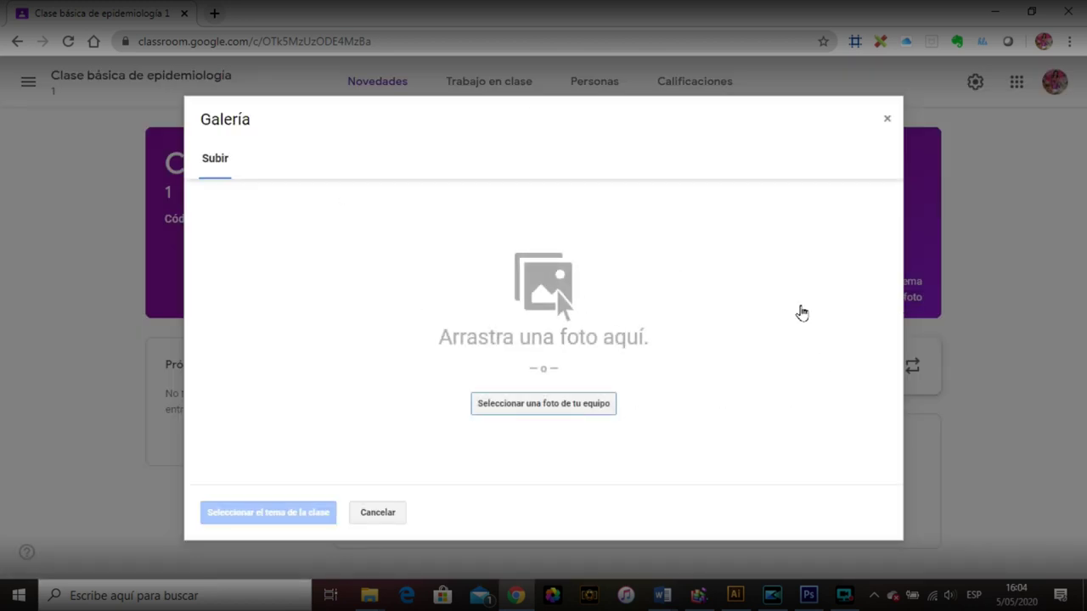
pyautogui.click(888, 118)
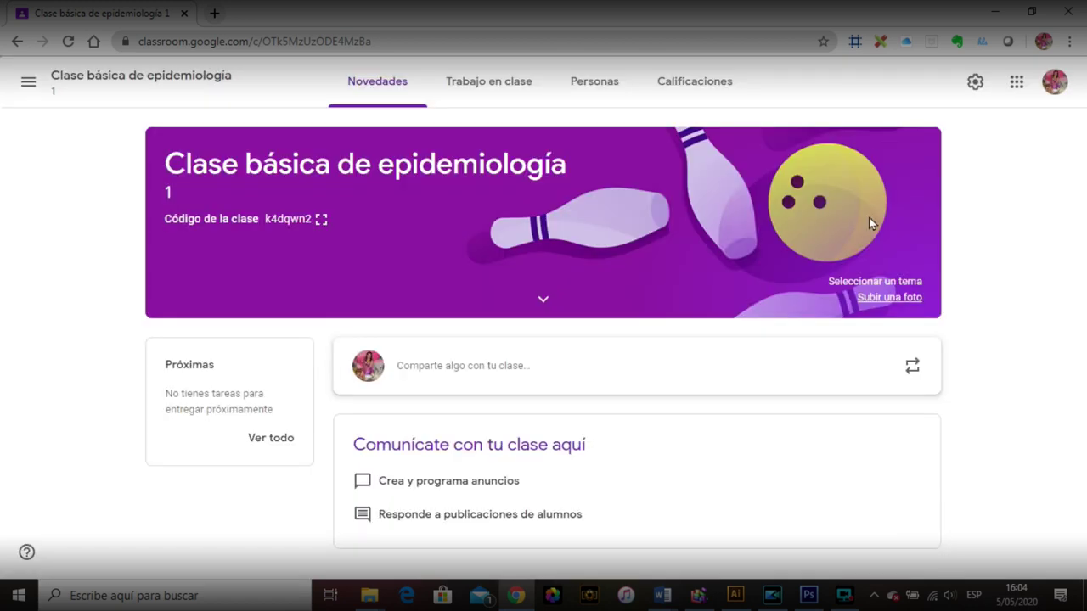
pyautogui.tripleClick(1040, 319)
pyautogui.click(1053, 311)
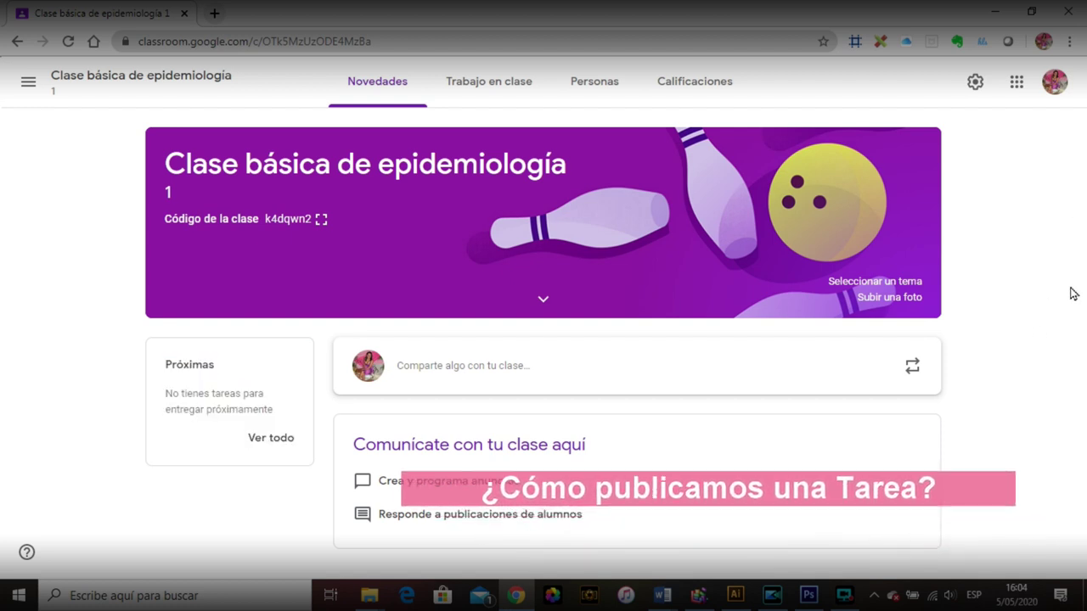
# Start a new assignment (Tarea) in the classwork and title it "Actividad 1".
pyautogui.click(467, 88)
pyautogui.click(292, 149)
pyautogui.click(296, 182)
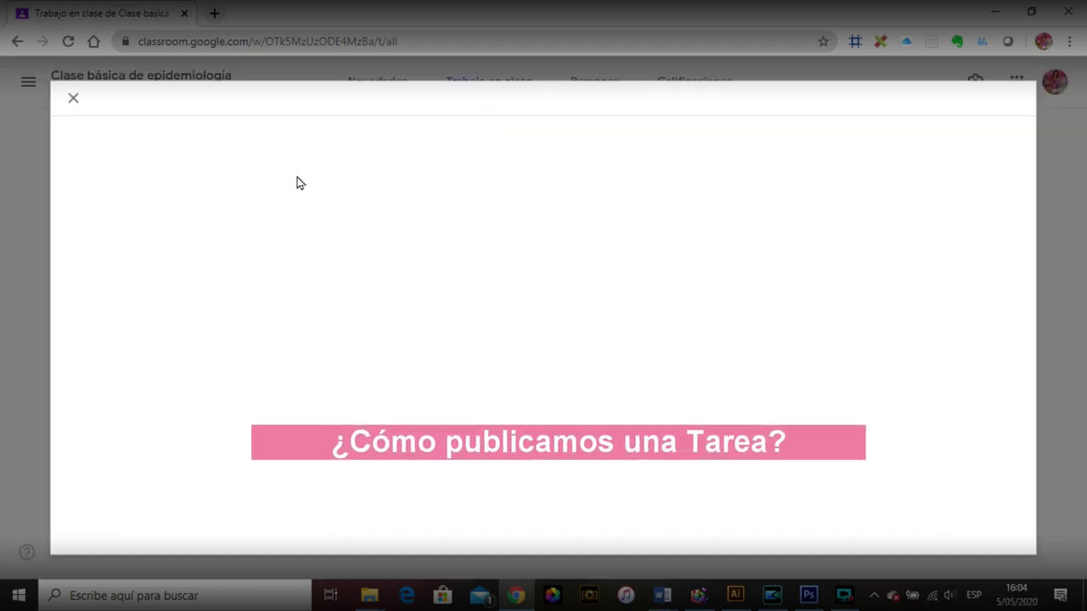
pyautogui.write('T')
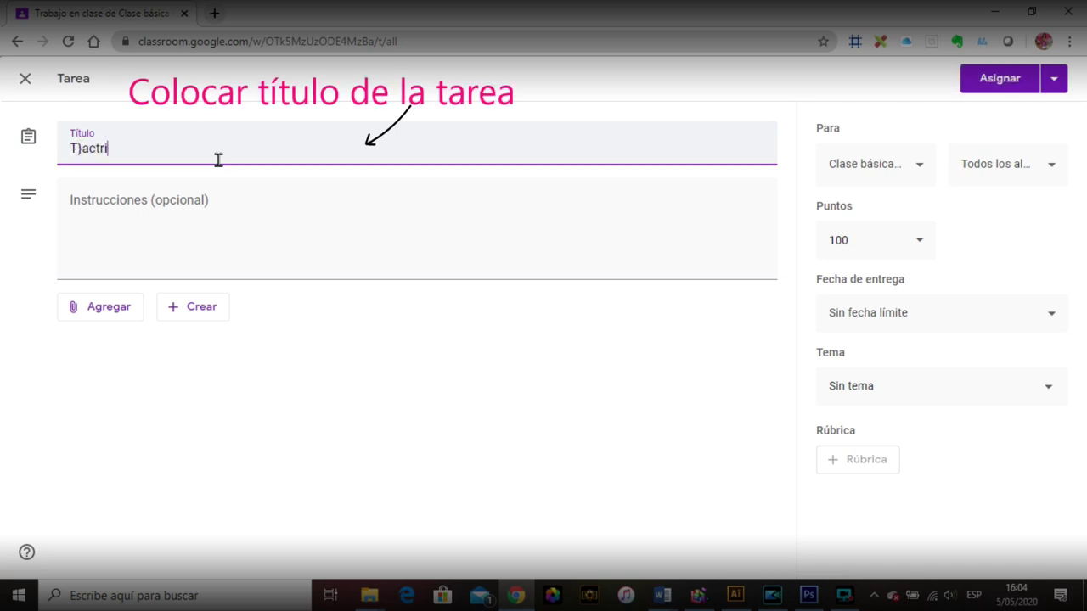
pyautogui.write('}actividad')
pyautogui.press('BackSpace')
pyautogui.press('BackSpace')
pyautogui.press('BackSpace')
pyautogui.press('BackSpace')
pyautogui.press('BackSpace')
pyautogui.press('BackSpace')
pyautogui.press('BackSpace')
pyautogui.press('BackSpace')
pyautogui.press('BackSpace')
pyautogui.press('BackSpace')
pyautogui.press('BackSpace')
pyautogui.write('Actividad 1')
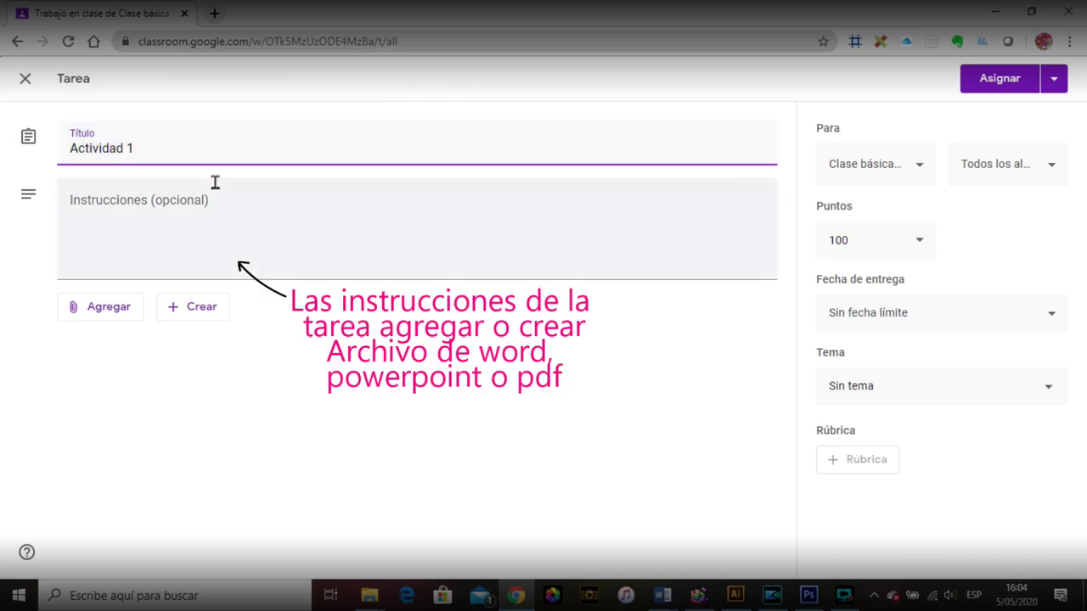
# Enter "Ver instrucciones anexas" as the assignment's instructions.
pyautogui.click(195, 244)
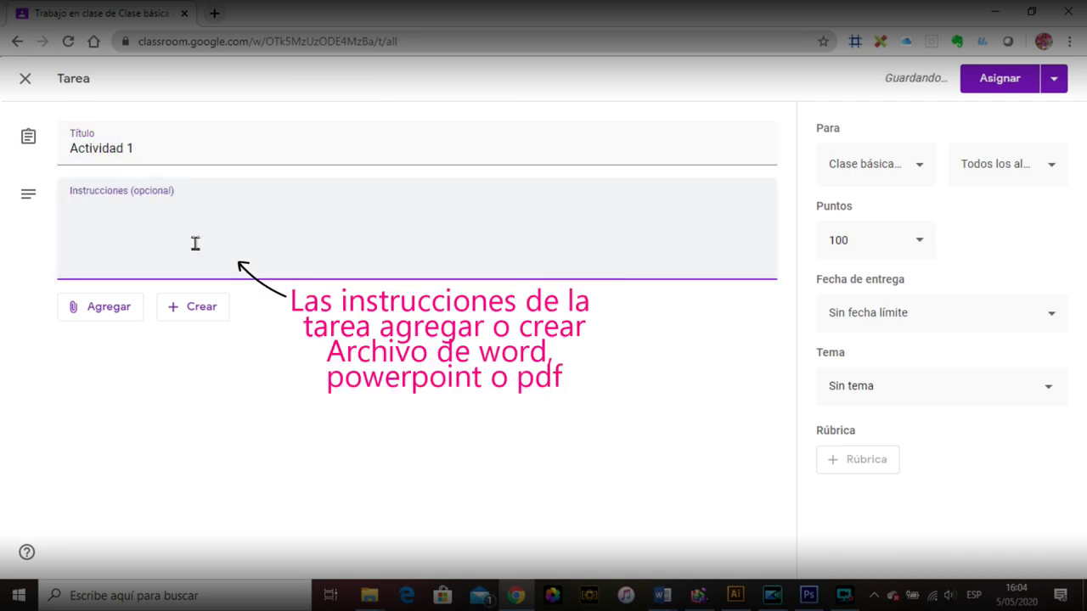
pyautogui.write('Ver arch')
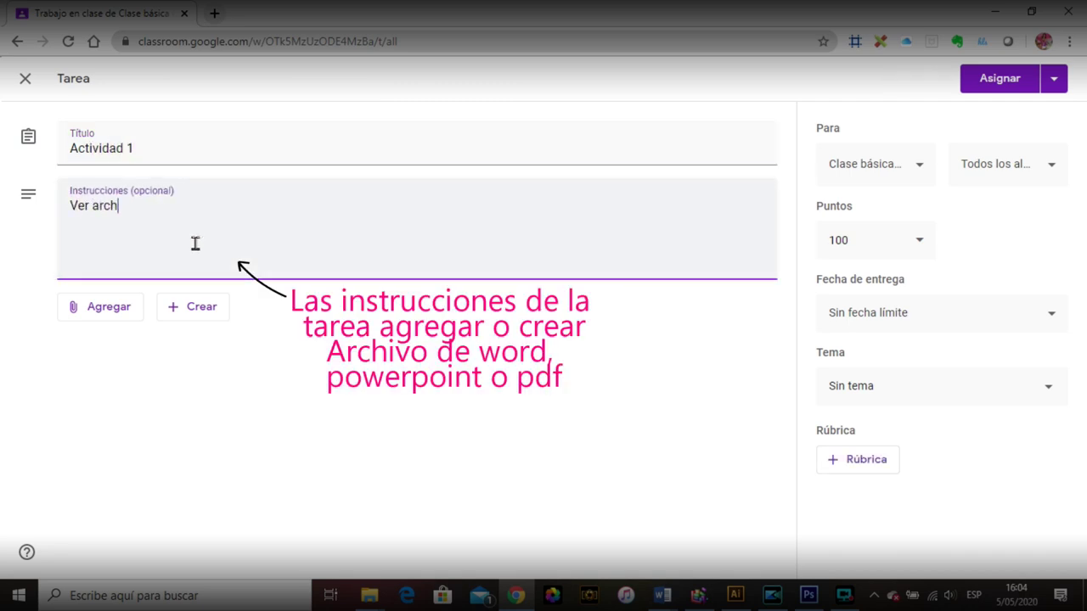
pyautogui.write('ivo a')
pyautogui.press('BackSpace')
pyautogui.press('BackSpace')
pyautogui.press('BackSpace')
pyautogui.write('instrucciones anexas')
# Attach the file presentacion.docx from the desktop to the assignment and acknowledge the sharing notice.
pyautogui.click(100, 306)
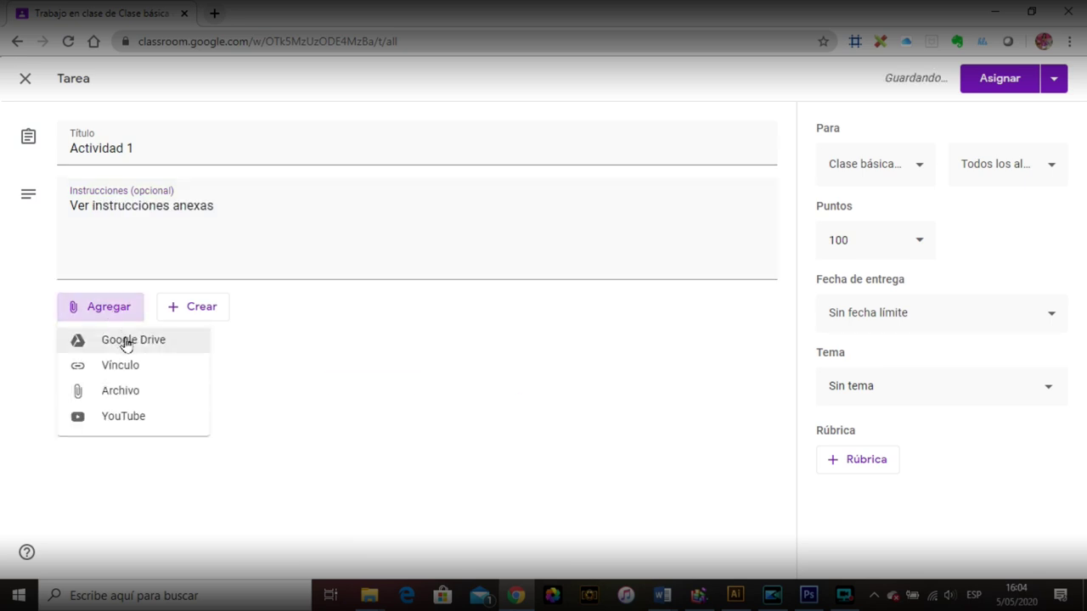
pyautogui.click(139, 391)
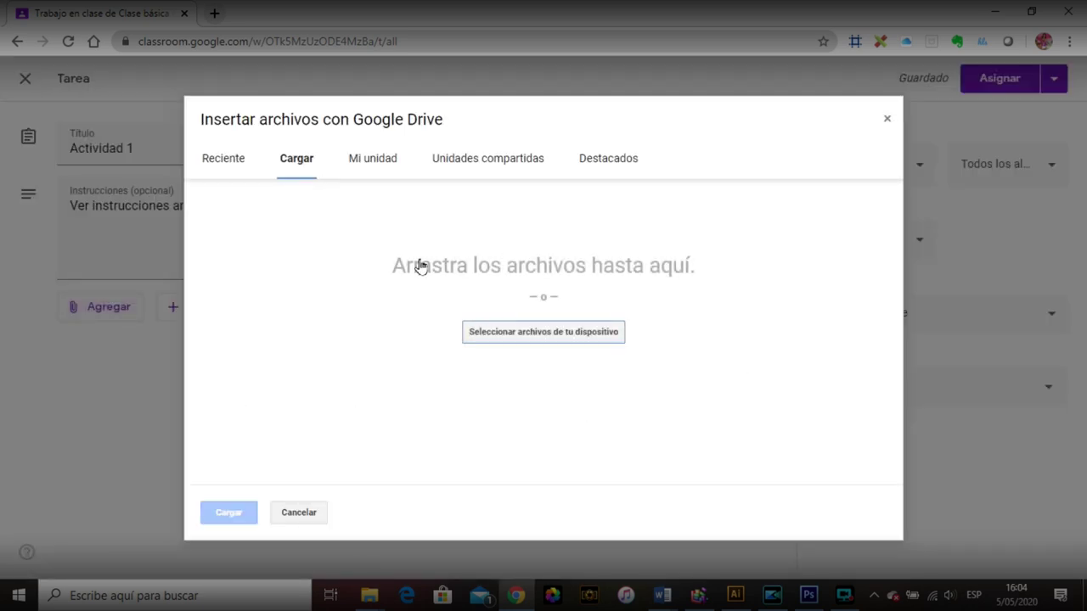
pyautogui.click(555, 335)
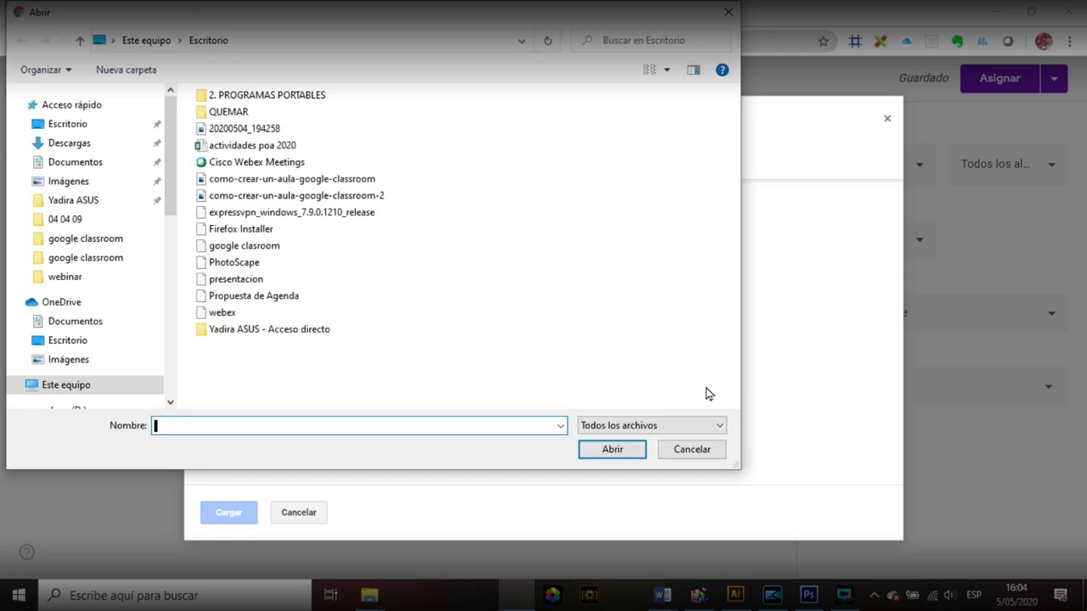
pyautogui.click(254, 281)
pyautogui.click(629, 450)
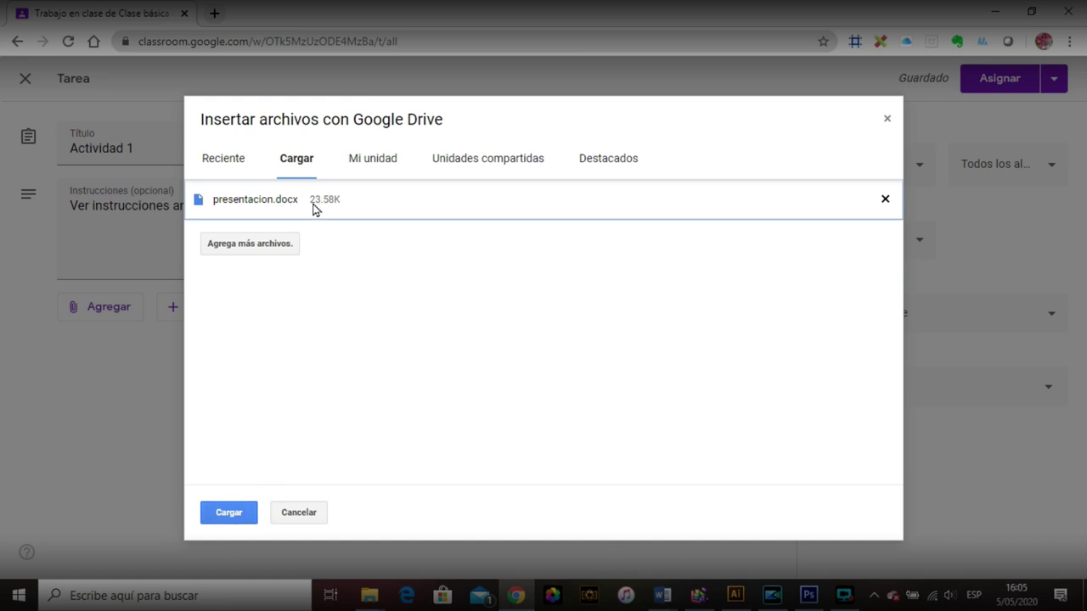
pyautogui.click(226, 517)
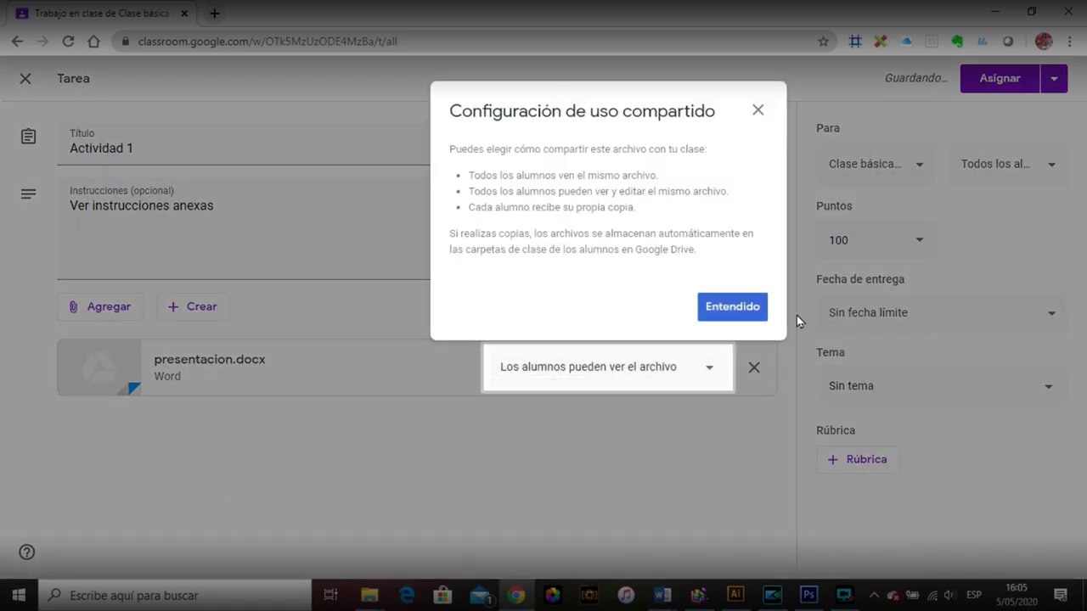
pyautogui.click(762, 309)
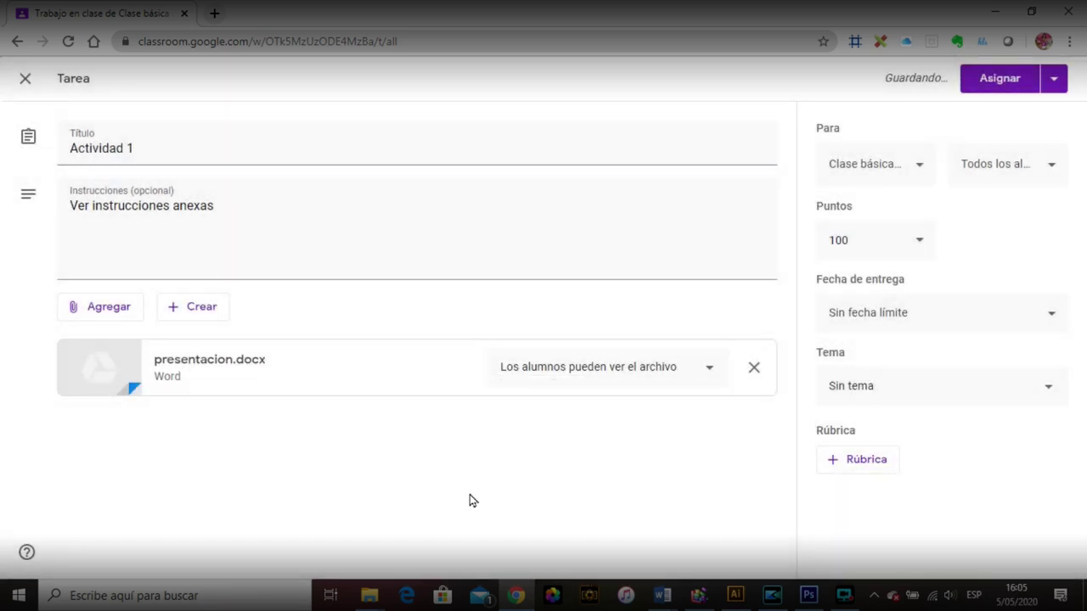
# Set the assignment's due date to 9 May 2020 and check the available topics.
pyautogui.click(951, 314)
pyautogui.click(980, 373)
pyautogui.click(980, 477)
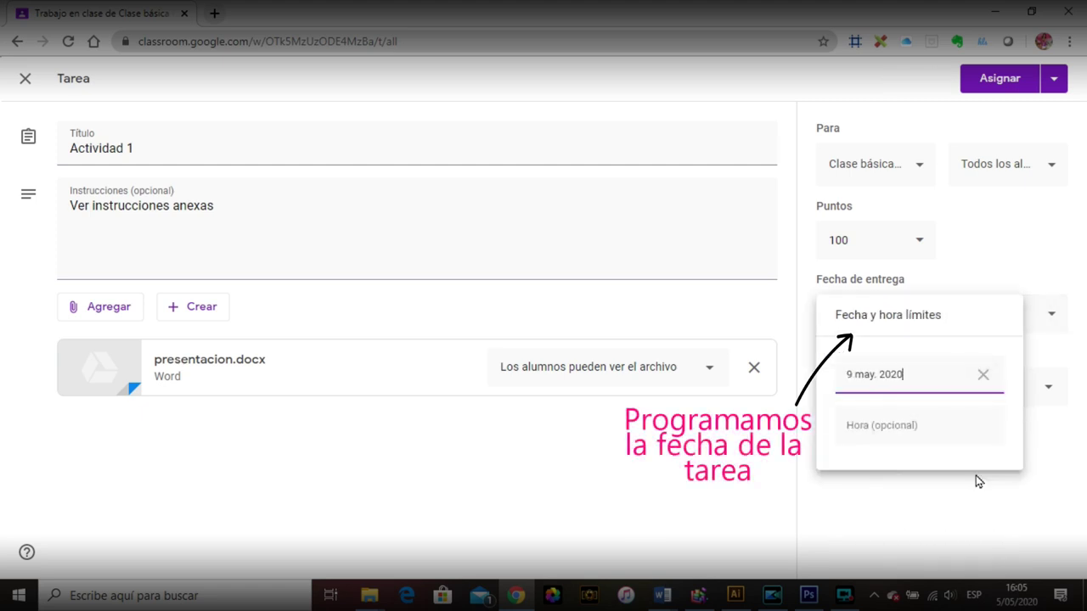
pyautogui.click(1005, 495)
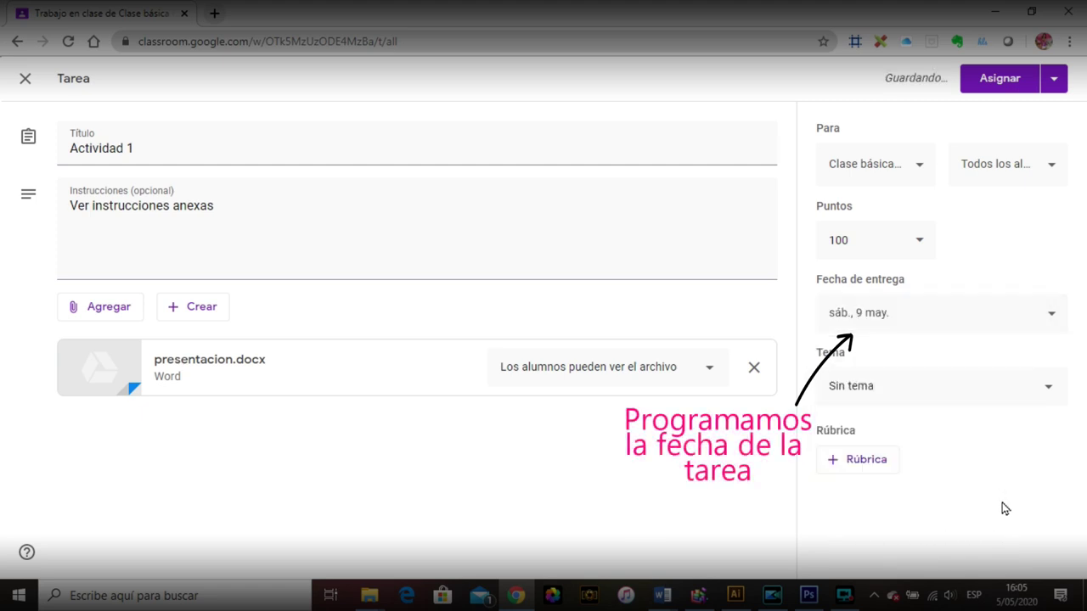
pyautogui.click(927, 383)
pyautogui.click(929, 383)
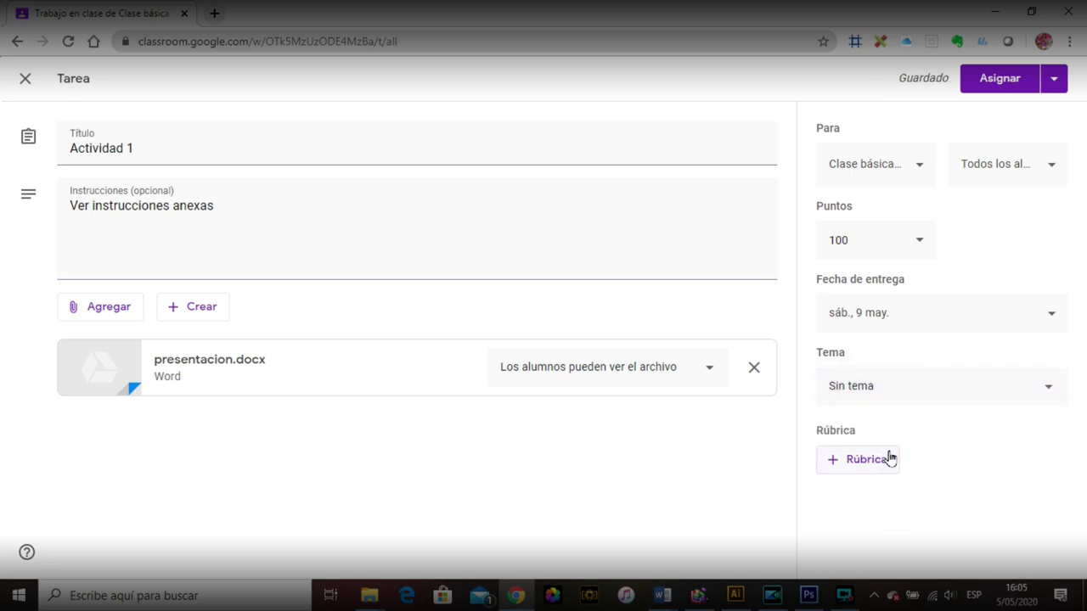
# Assign "Actividad 1" to the class and dismiss the tip about adding topics.
pyautogui.click(1002, 84)
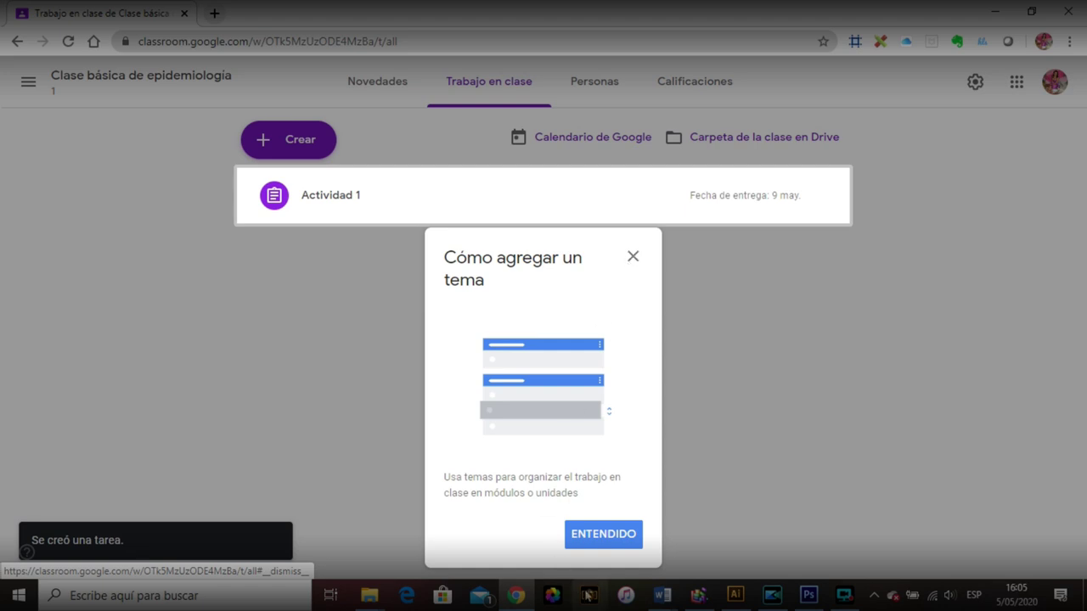
pyautogui.click(605, 542)
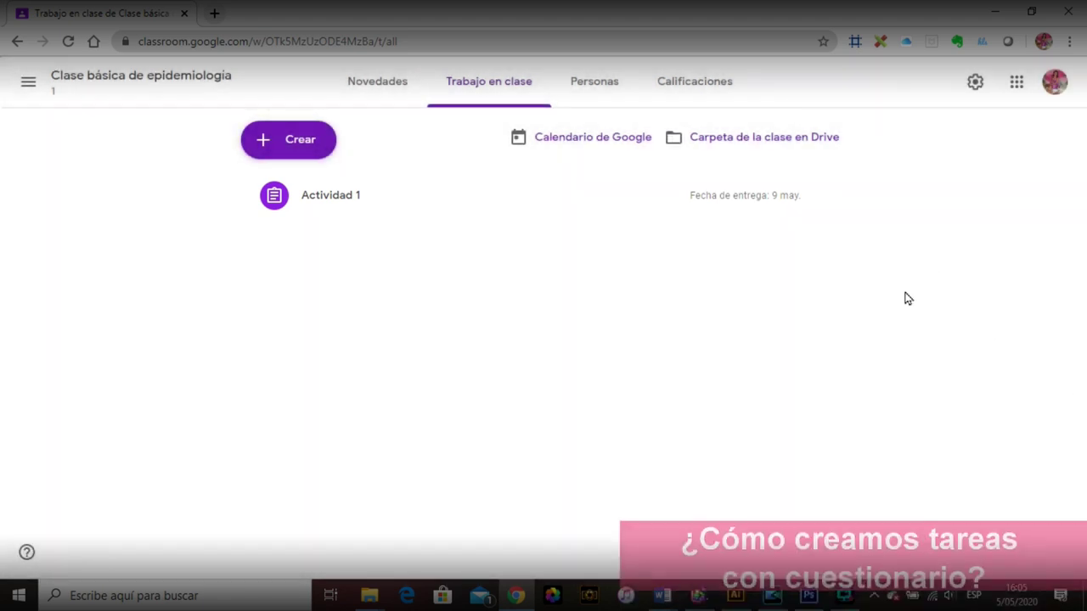
# Create a quiz assignment (Tarea con cuestionario) titled "Examen de comprobacion de conocimientos".
pyautogui.click(261, 140)
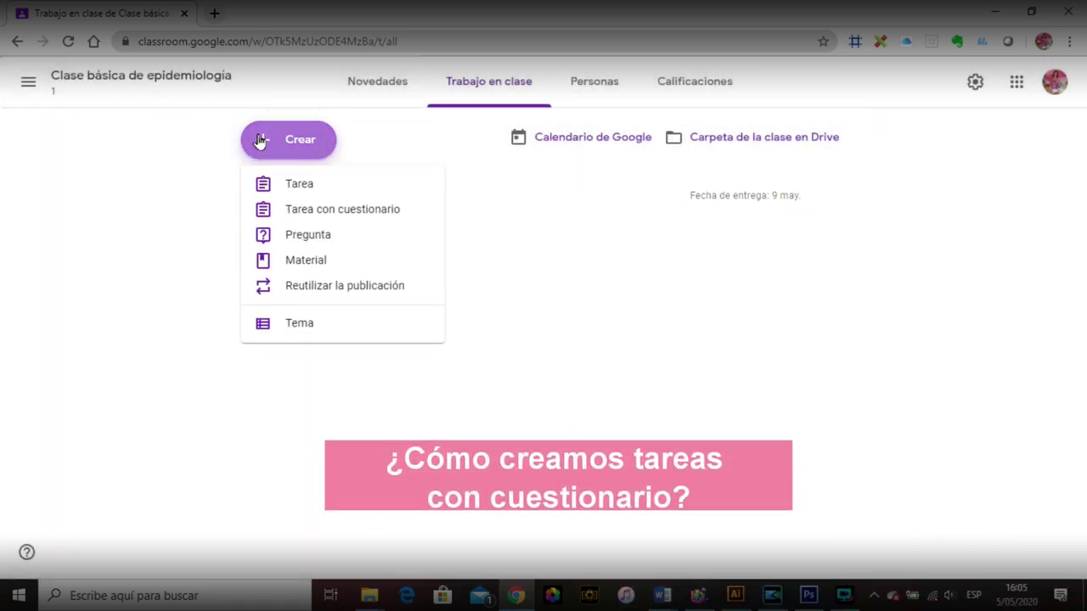
pyautogui.click(286, 218)
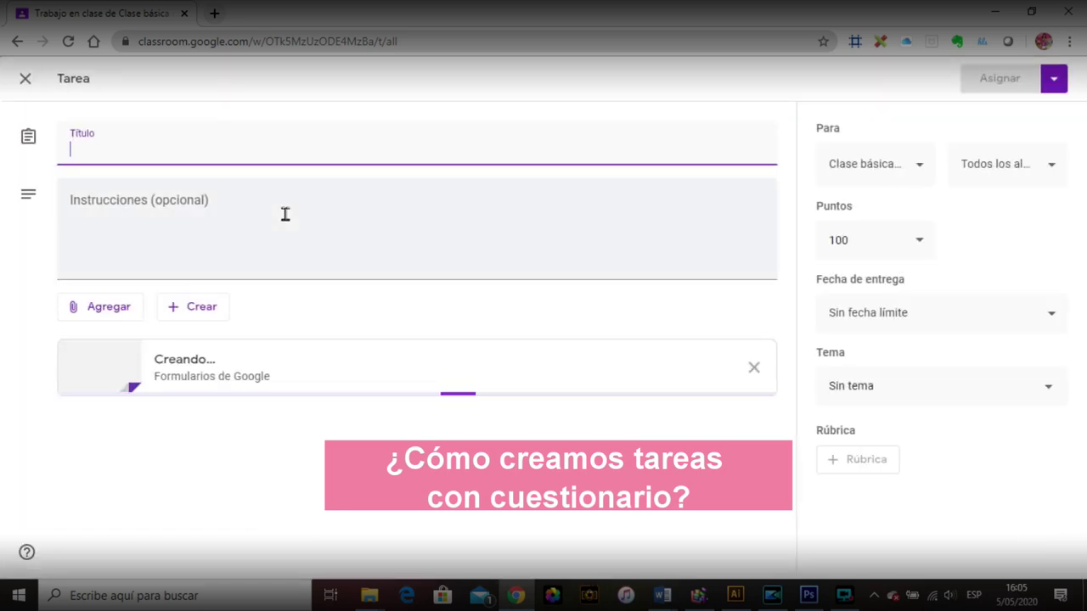
pyautogui.write('Examen de')
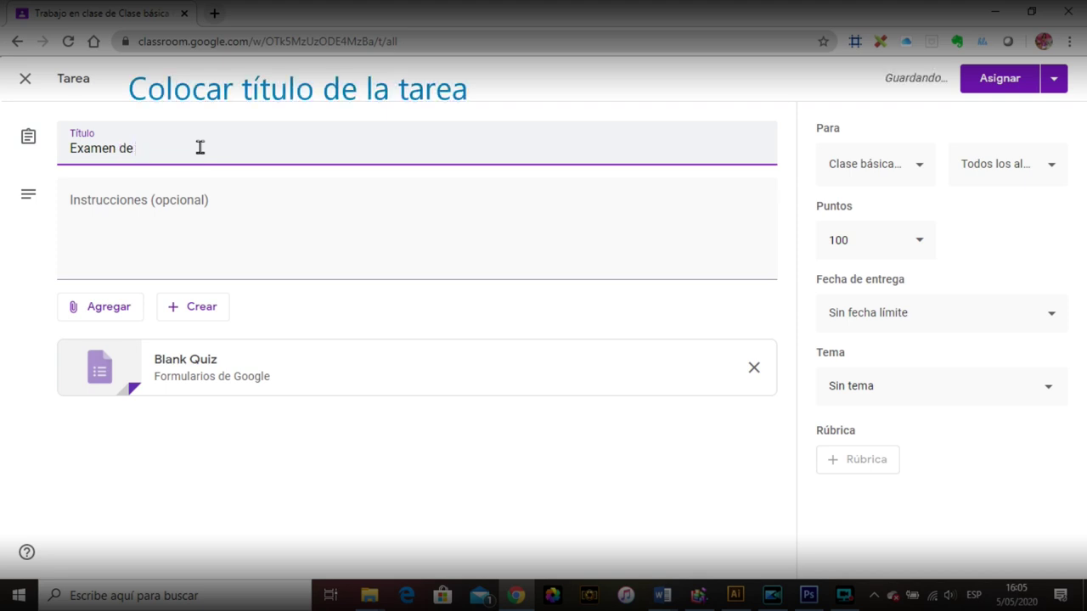
pyautogui.press('BackSpace')
pyautogui.press('BackSpace')
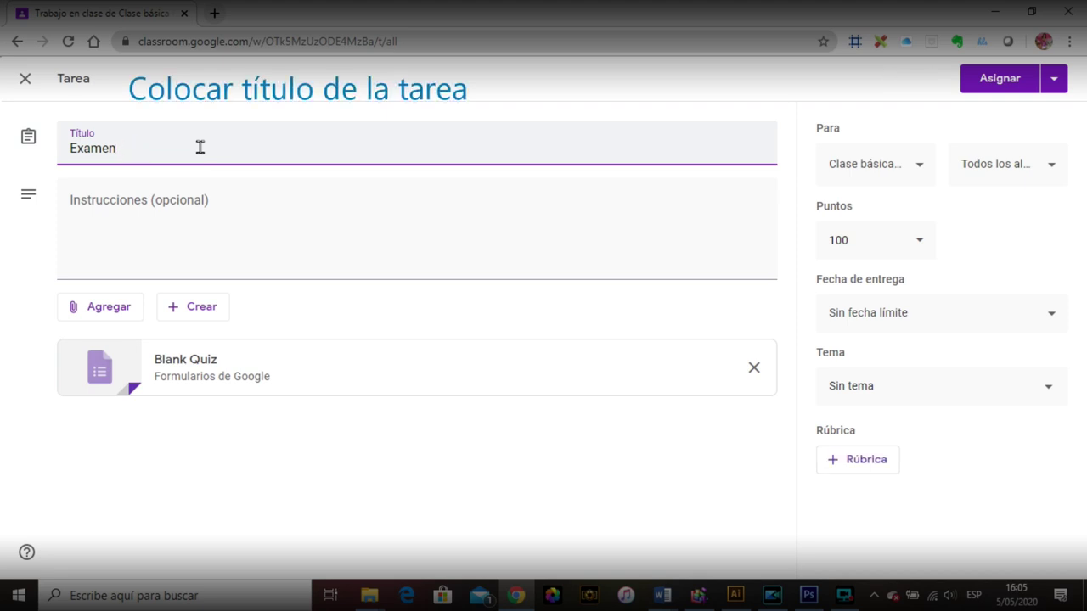
pyautogui.write('de comprobacion de conocimien')
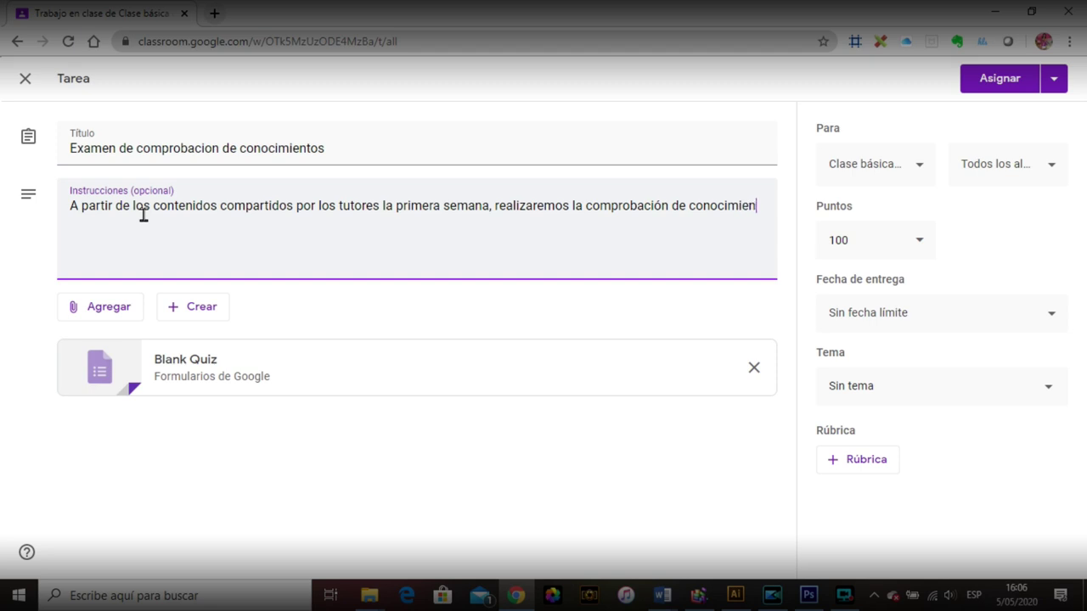
# Enter the instructions "A partir de los contenidos compartidos por los tutores la primera semana, realizaremos la comprobación de conocimientos".
pyautogui.write('tos')
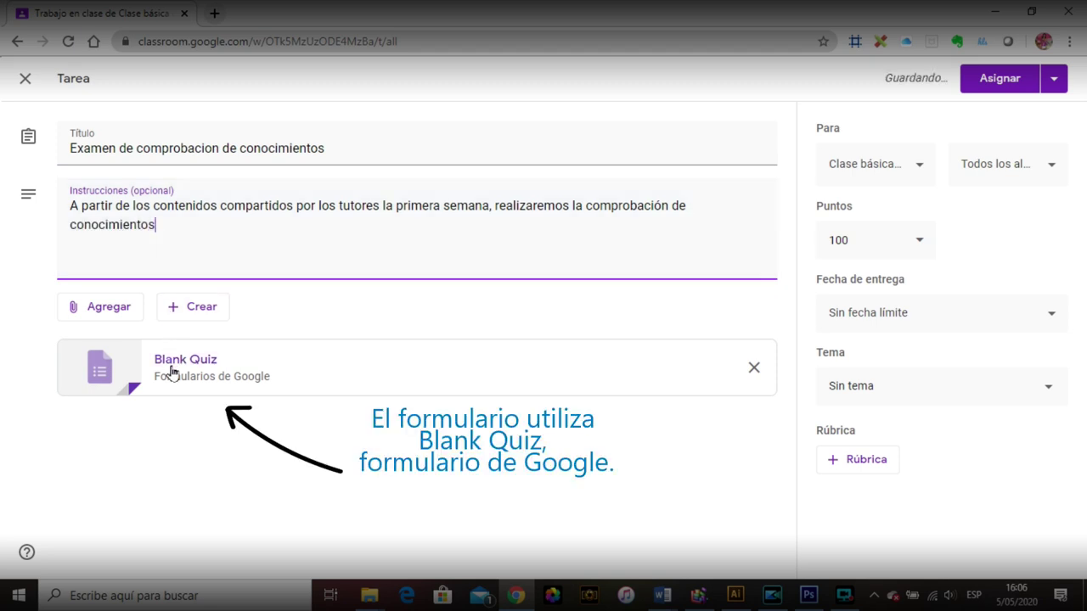
# Open the attached Blank Quiz form and begin entering its description.
pyautogui.click(235, 381)
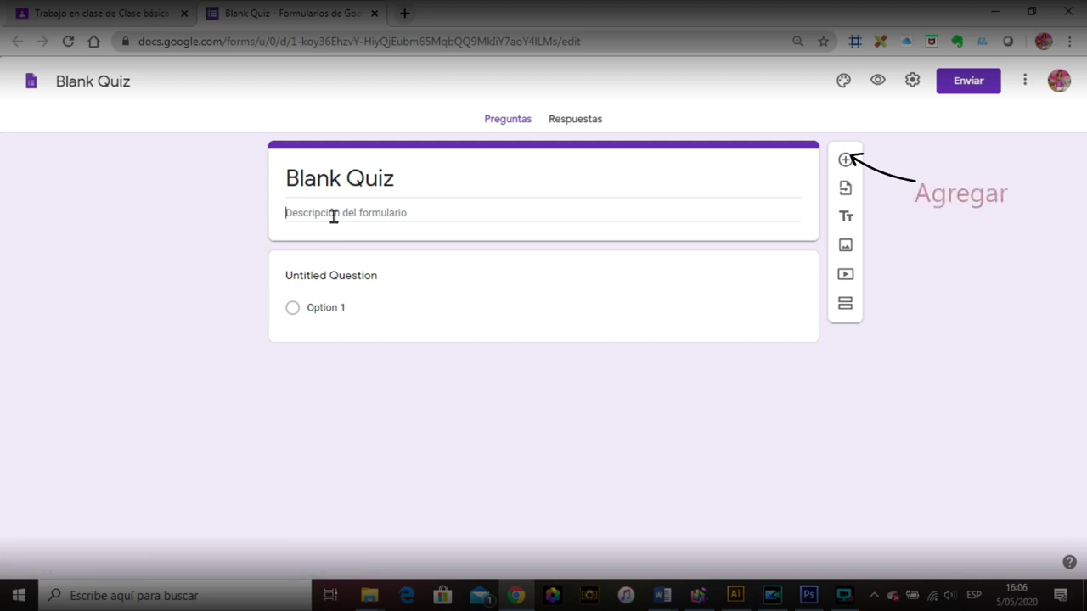
pyautogui.write('s')
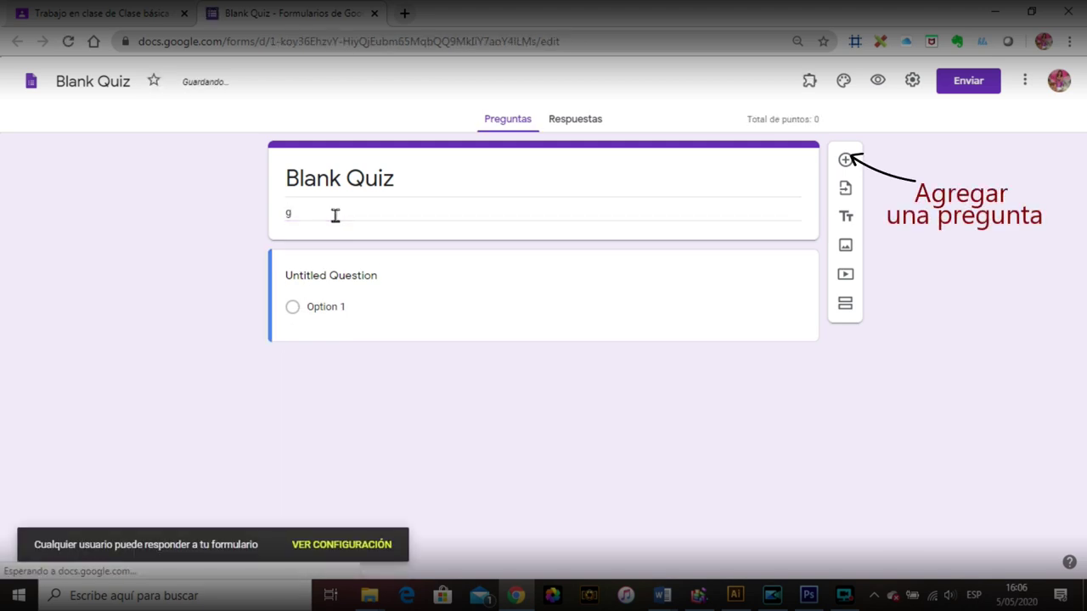
pyautogui.doubleClick(308, 217)
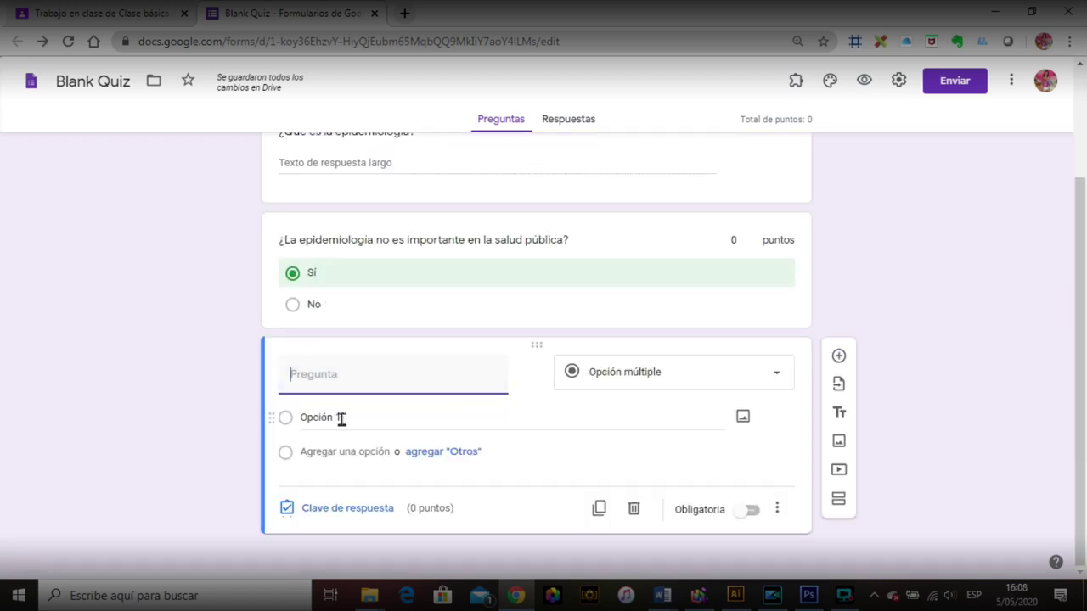
# Give the new multiple-choice question the answer options "Verdadero" and "Falso".
pyautogui.click(340, 417)
pyautogui.write('Verdadero')
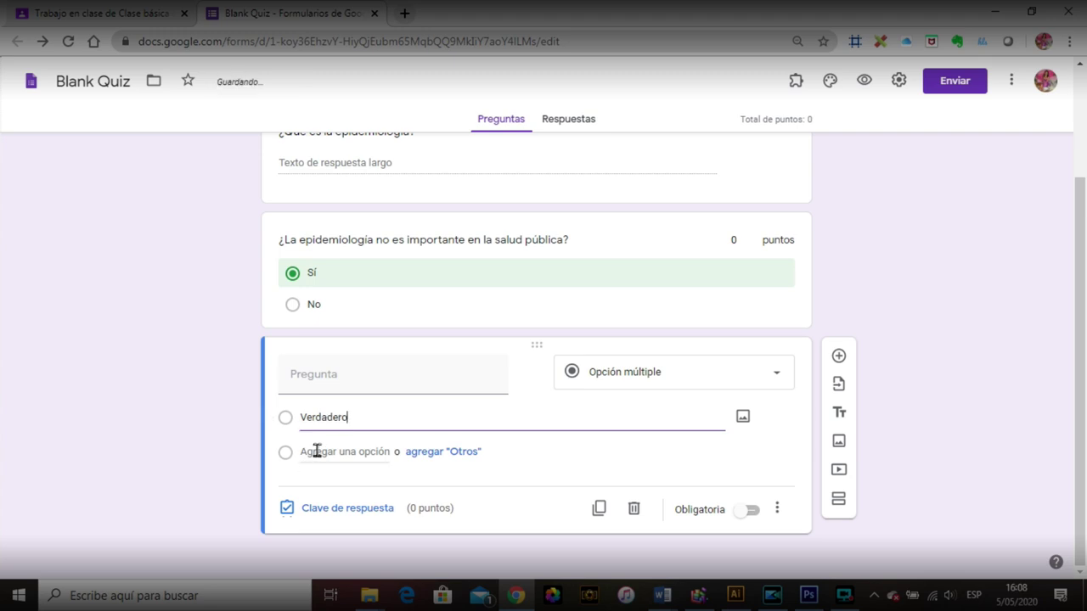
pyautogui.click(317, 451)
pyautogui.write('Falso')
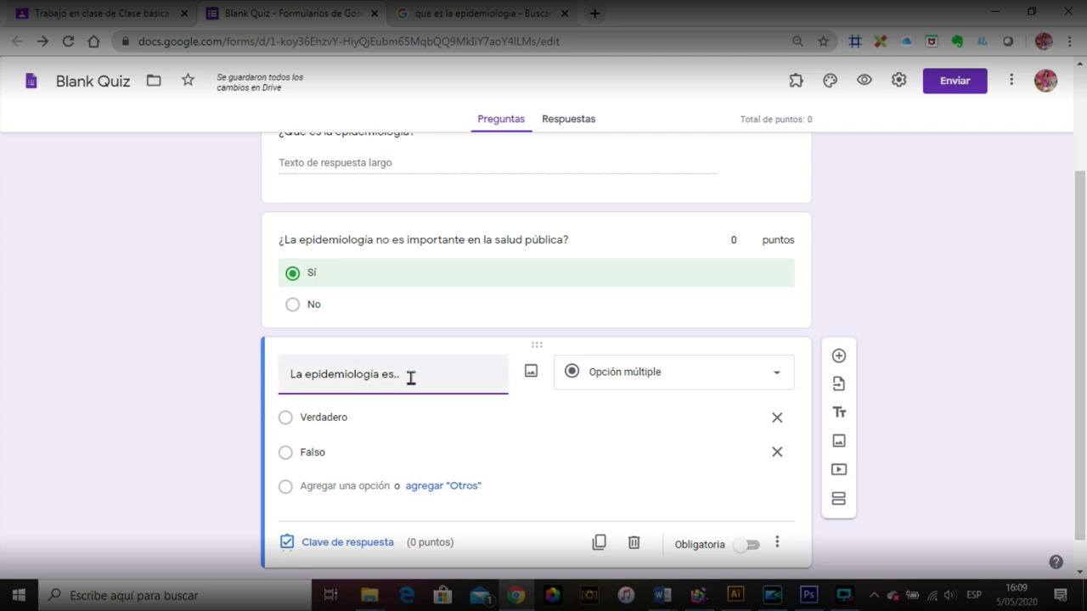
# Set the question to "La epidemiología es parte de la medicina que estudia el desarrollo epidémico y la incidencia de las enfermedades infecciosas en la población.".
pyautogui.hotkey('ctrl', 'v')
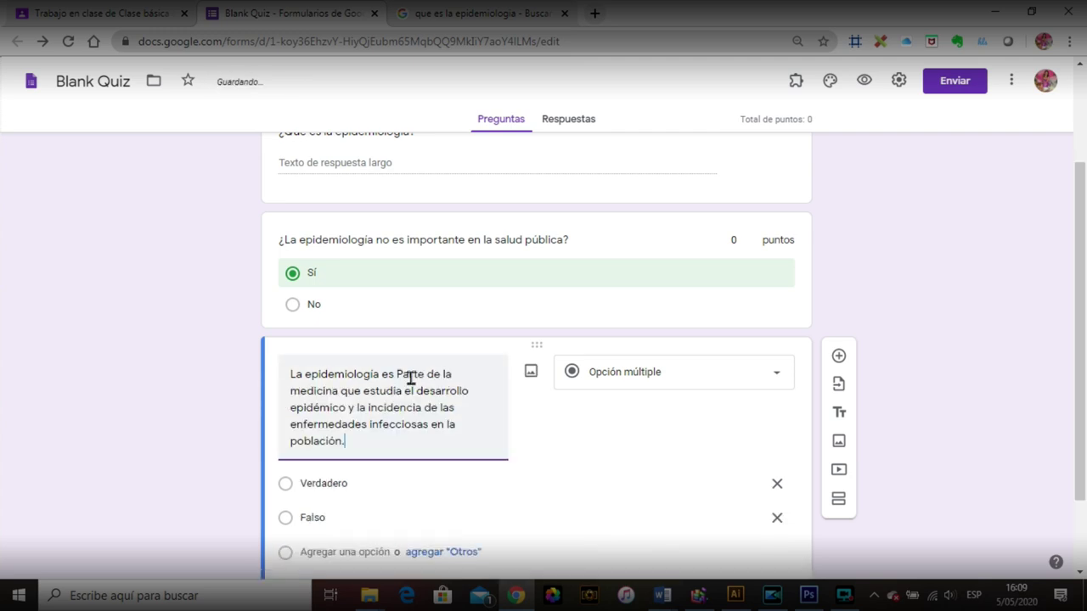
pyautogui.click(403, 374)
pyautogui.press('BackSpace')
pyautogui.write('p')
# Mark "Verdadero" as the correct answer in the epidemiology definition question's answer key.
pyautogui.click(370, 519)
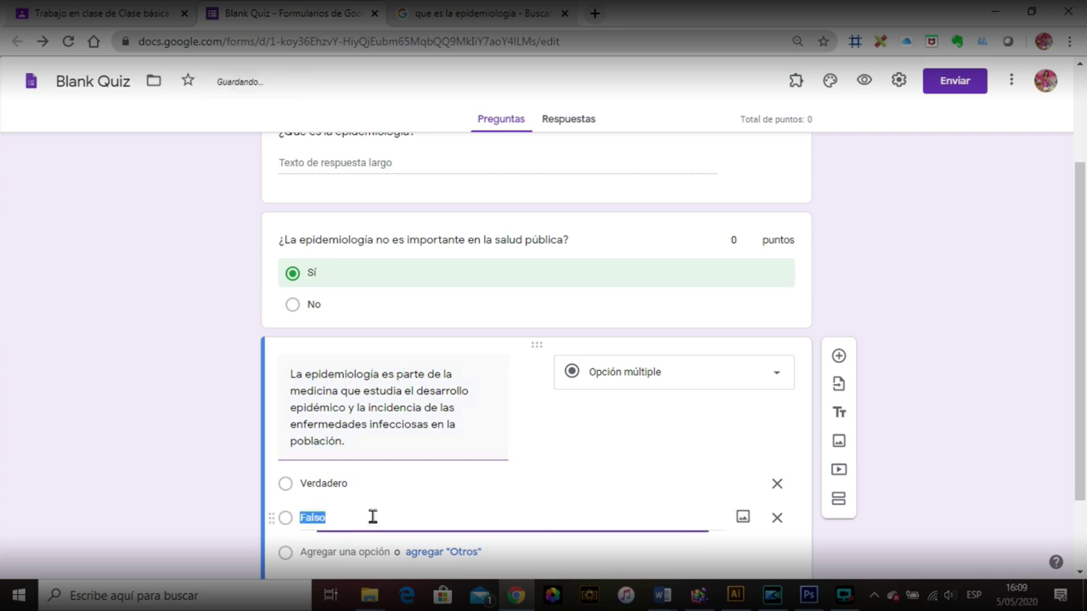
pyautogui.click(331, 483)
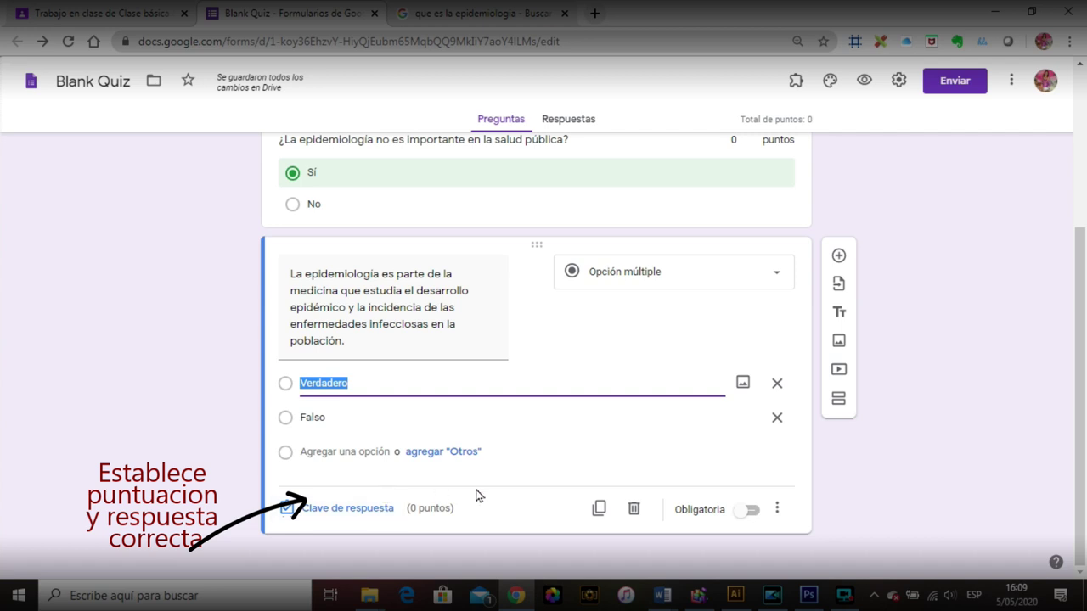
pyautogui.click(381, 509)
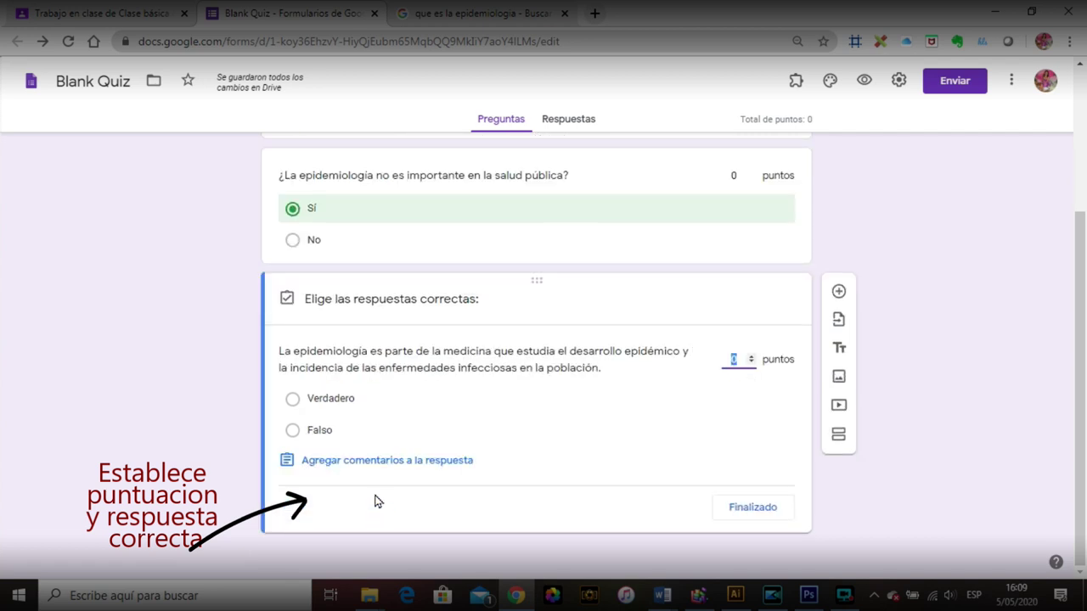
pyautogui.click(293, 399)
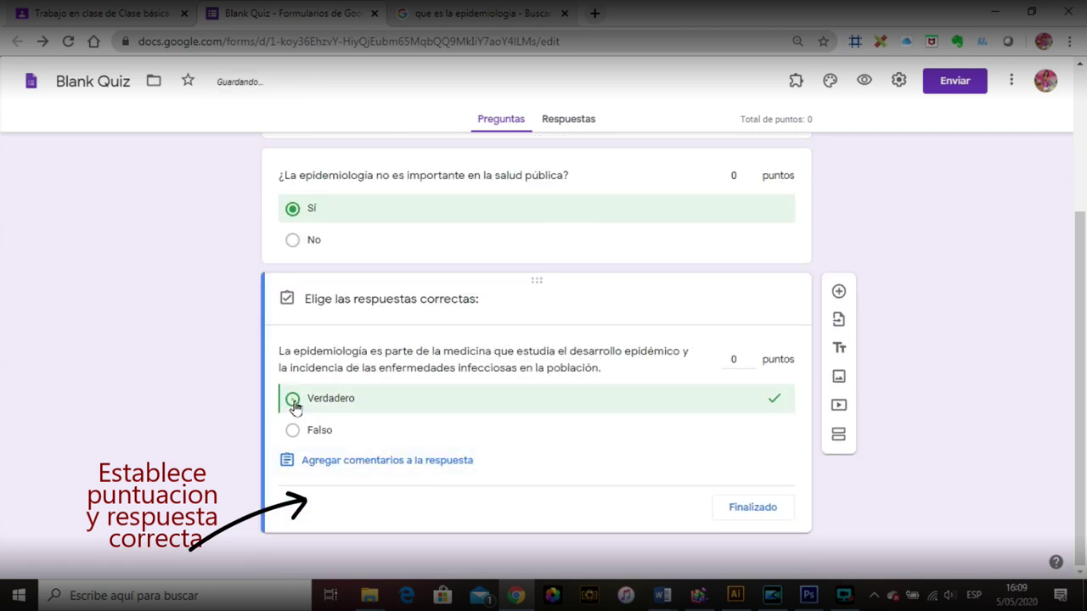
# Add feedback for correct answers: "Respuesta correcta, Parte de la medicina que estudia el desarrollo epidémico y la incidencia de las enfermedades infecciosas en la población.".
pyautogui.click(371, 472)
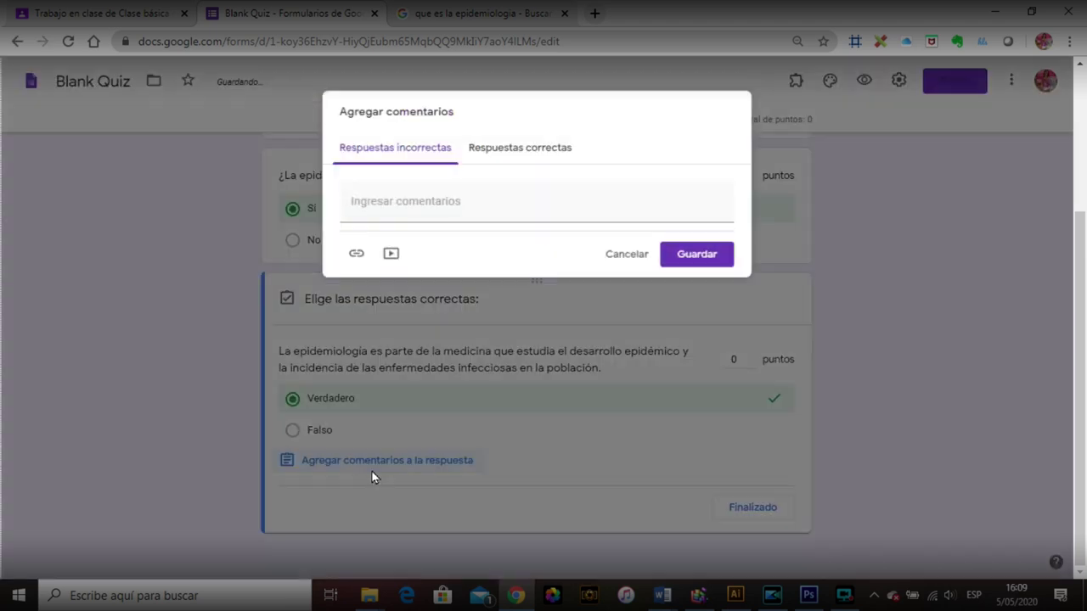
pyautogui.click(480, 150)
pyautogui.write('R')
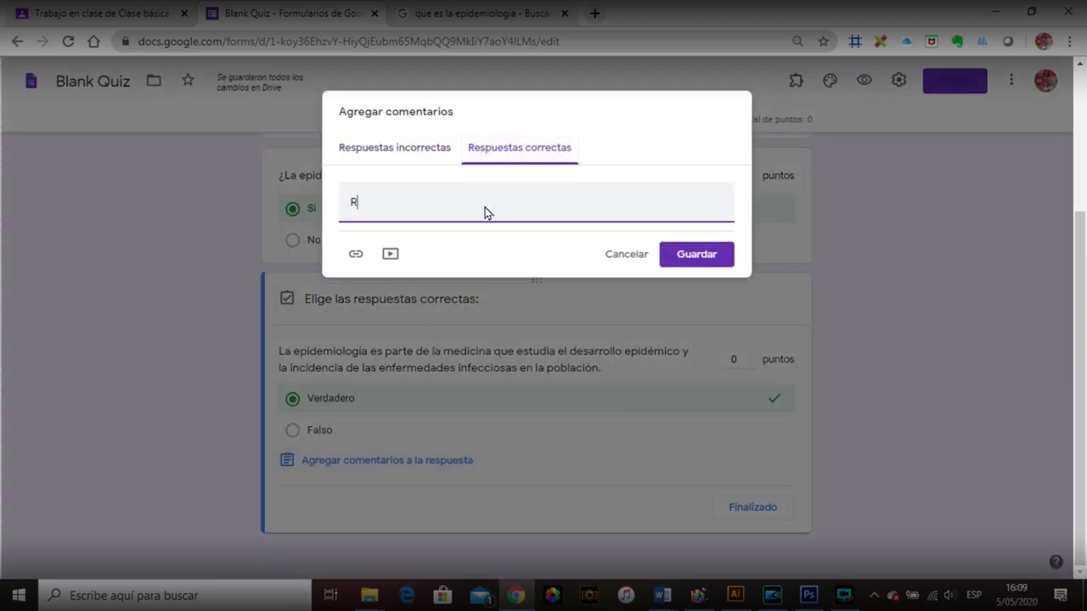
pyautogui.press('BackSpace')
pyautogui.write('Respuesta correcta,')
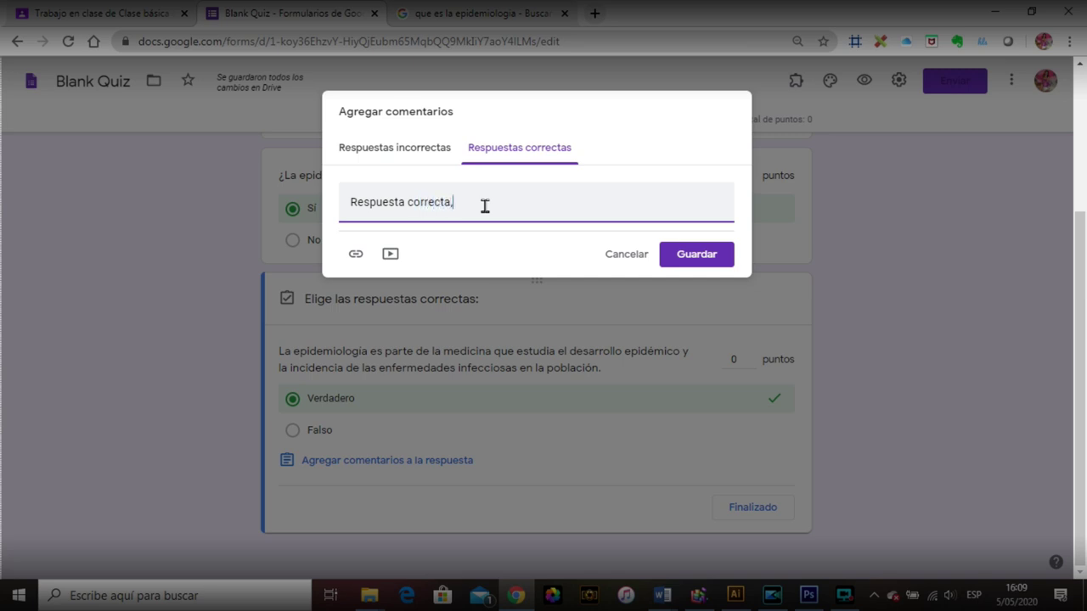
pyautogui.write('Parte de la medicina que estudia el desarrollo epidémico y la incidencia de las enfermedades infecciosas en la población.')
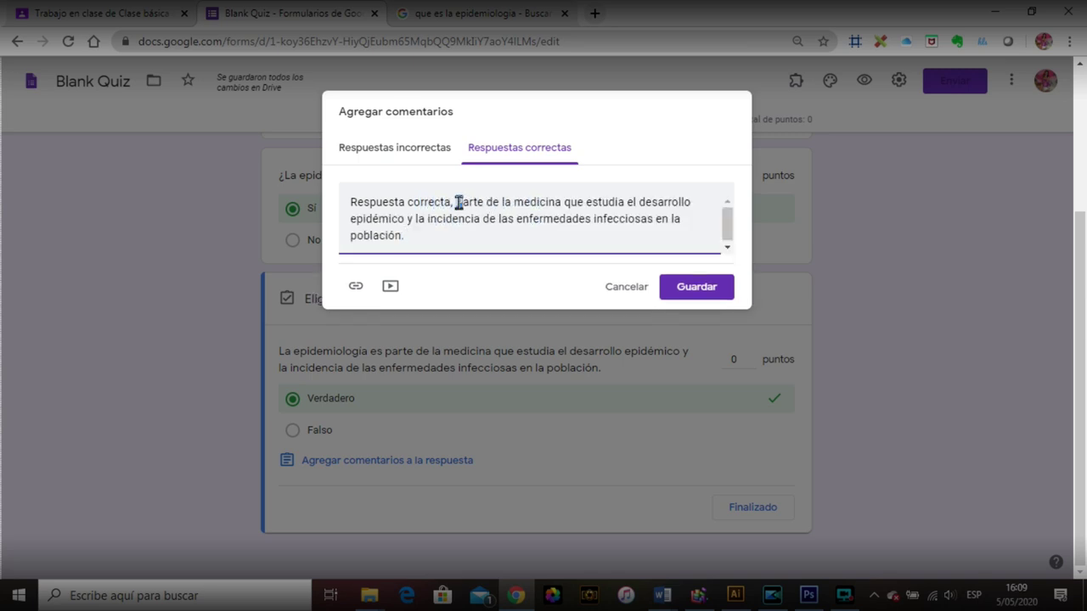
# Reword the correct-answer feedback so it begins "Respuesta correcta, la epidemiología es parte de la medicina".
pyautogui.click(459, 202)
pyautogui.press('BackSpace')
pyautogui.write('la epid')
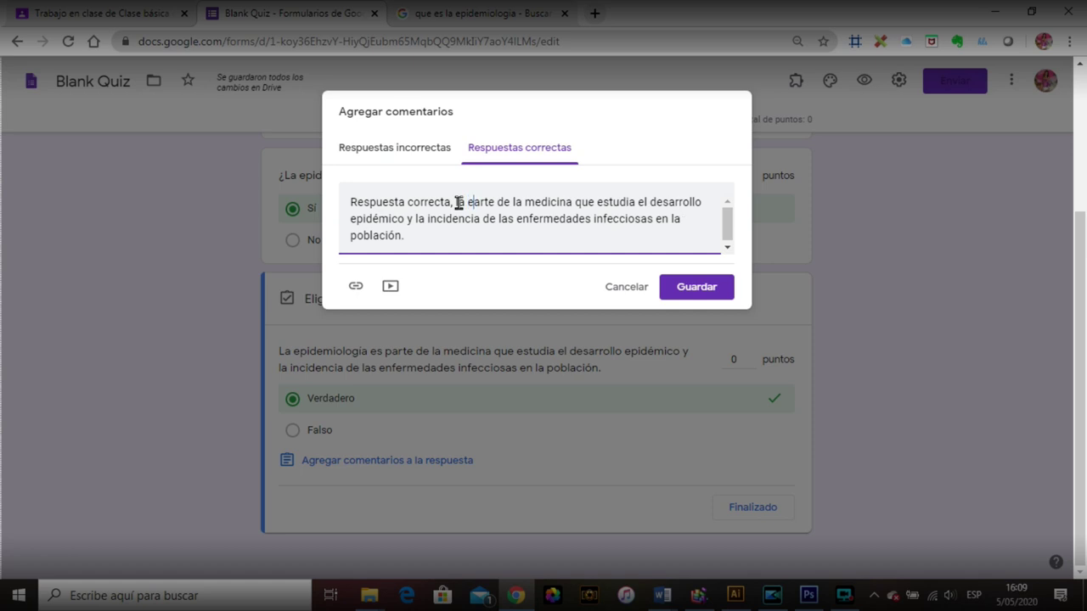
pyautogui.write('e')
pyautogui.write('miología ')
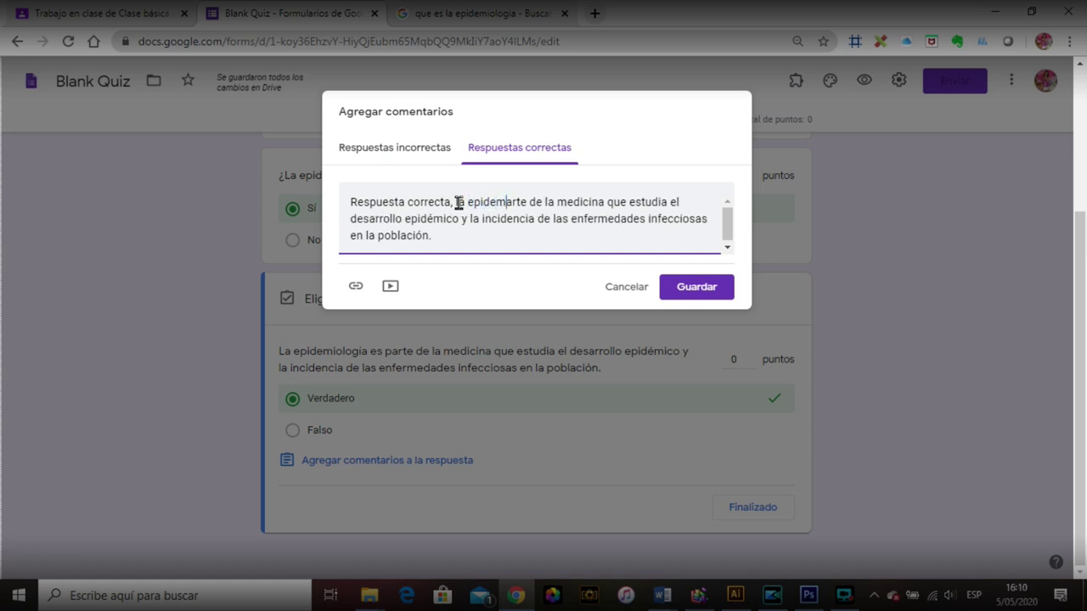
pyautogui.write('es la p')
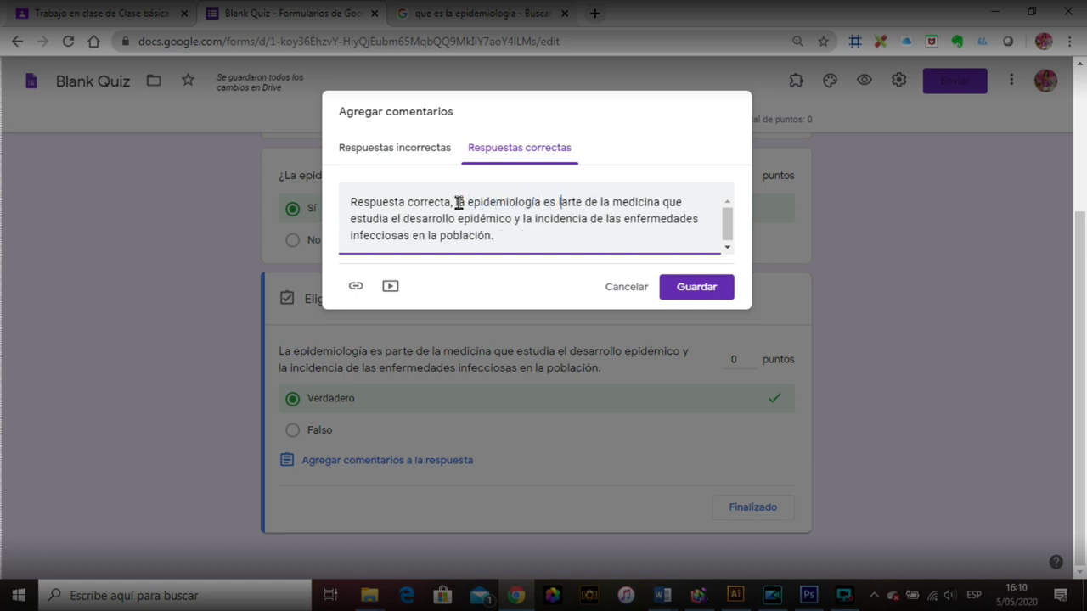
# Enter "Falso" as the feedback for incorrect answers and save the answer comments.
pyautogui.click(413, 156)
pyautogui.click(409, 213)
pyautogui.write('Falso')
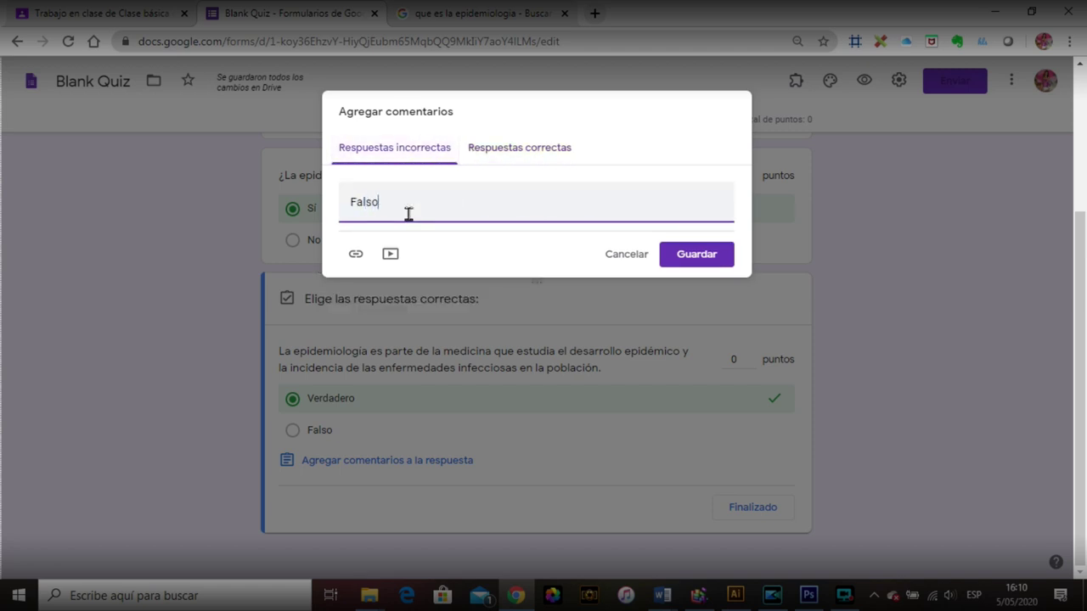
pyautogui.click(708, 262)
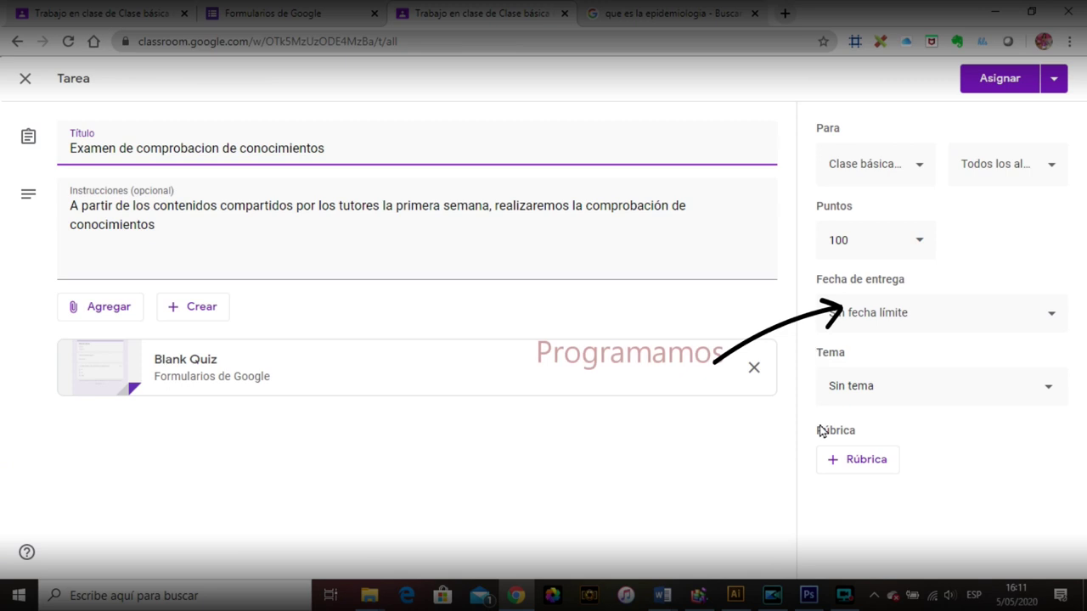
# Set the quiz assignment's due date to 9 May 2020 and keep the topic as "Sin tema".
pyautogui.click(946, 312)
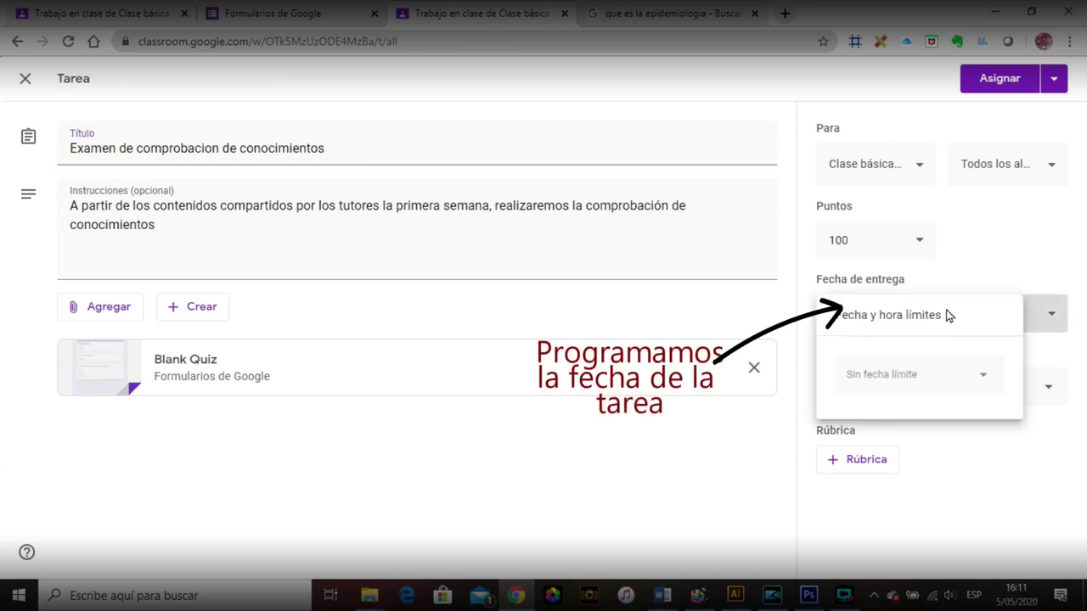
pyautogui.click(973, 365)
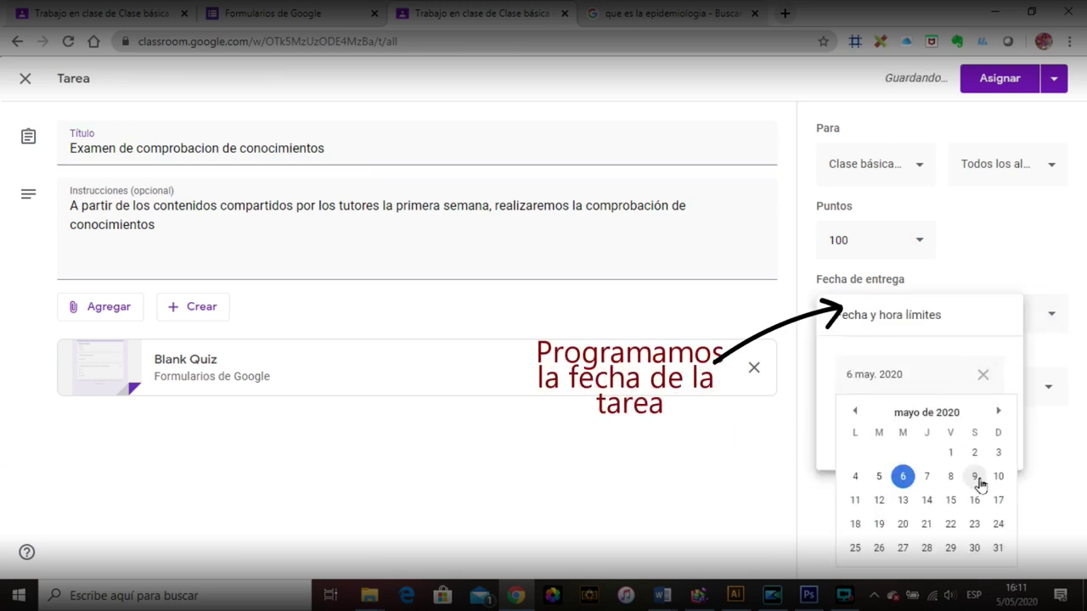
pyautogui.click(974, 473)
pyautogui.click(979, 484)
pyautogui.click(942, 396)
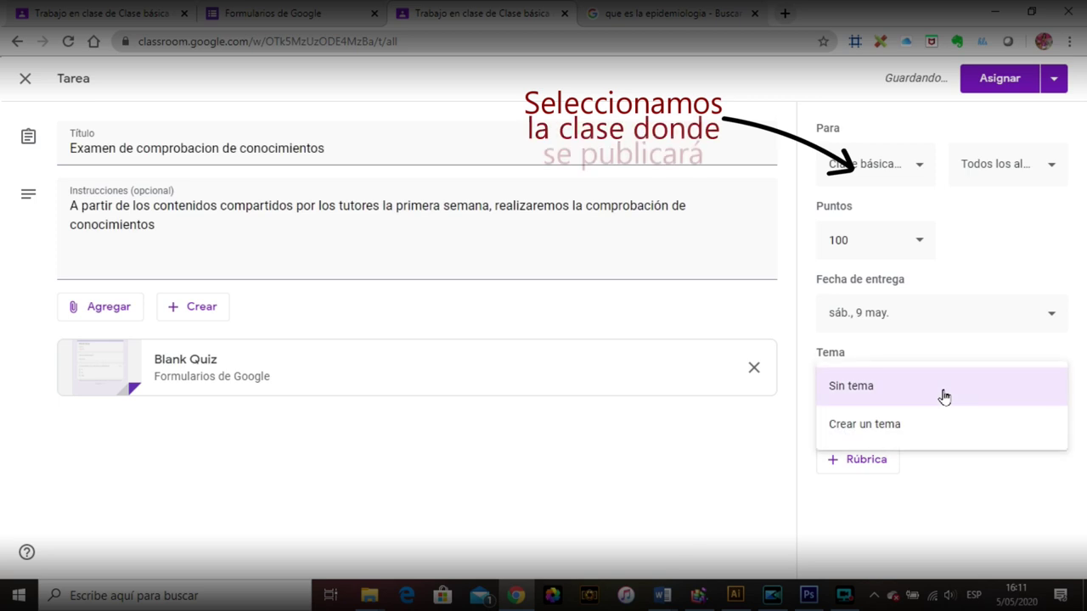
pyautogui.click(944, 396)
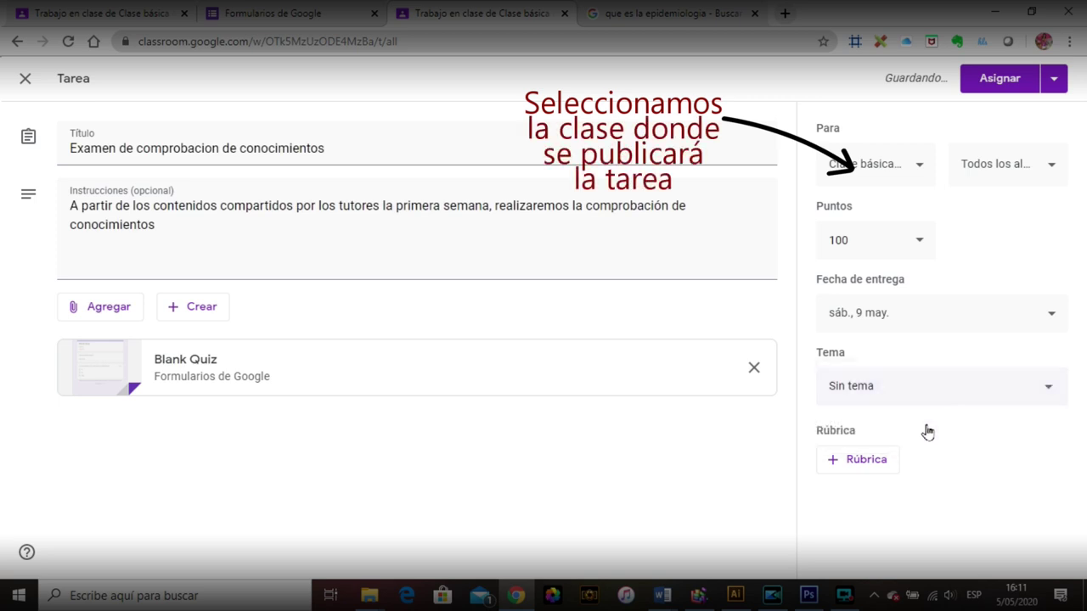
# Check the class the quiz assignment is for and set its total points to 20.
pyautogui.click(895, 169)
pyautogui.click(895, 170)
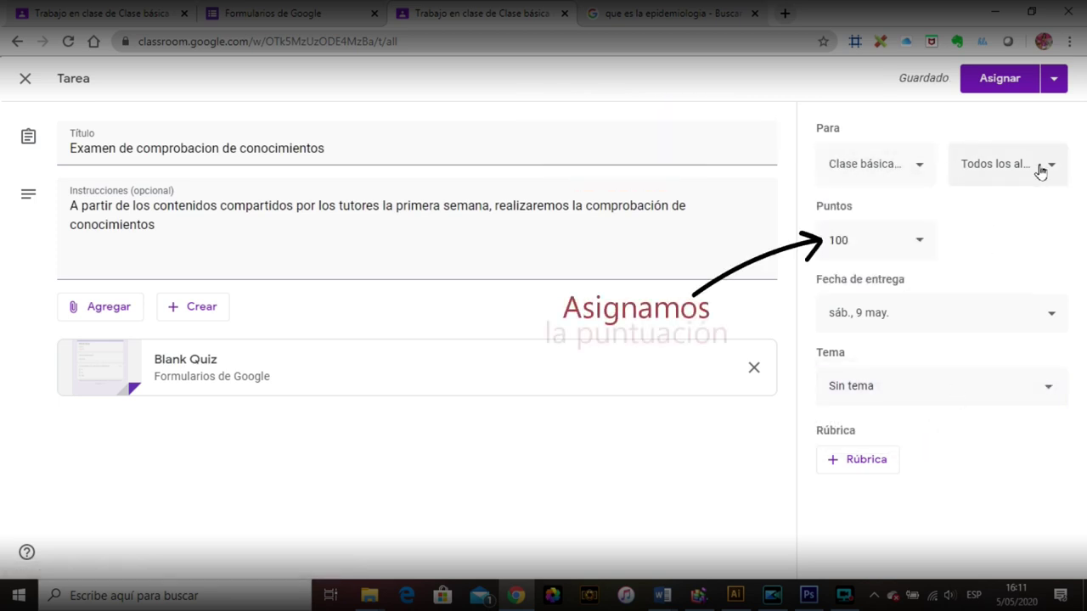
pyautogui.click(918, 241)
pyautogui.moveTo(896, 241); pyautogui.dragTo(819, 240)
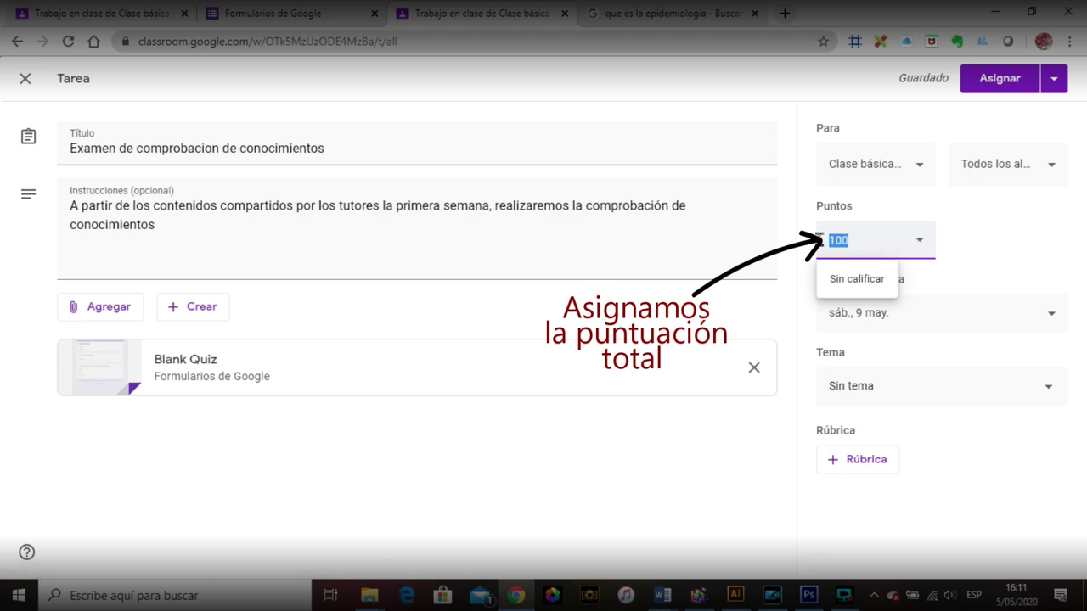
pyautogui.write('20')
pyautogui.click(917, 509)
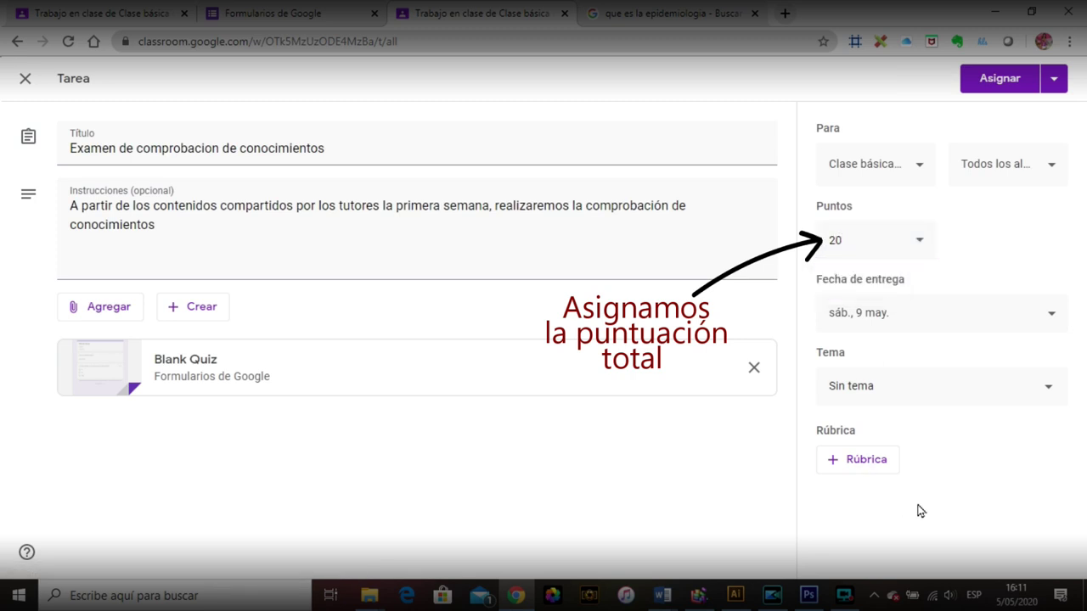
# Assign "Examen de comprobacion de conocimientos" to the class and confirm the assignment.
pyautogui.click(1000, 94)
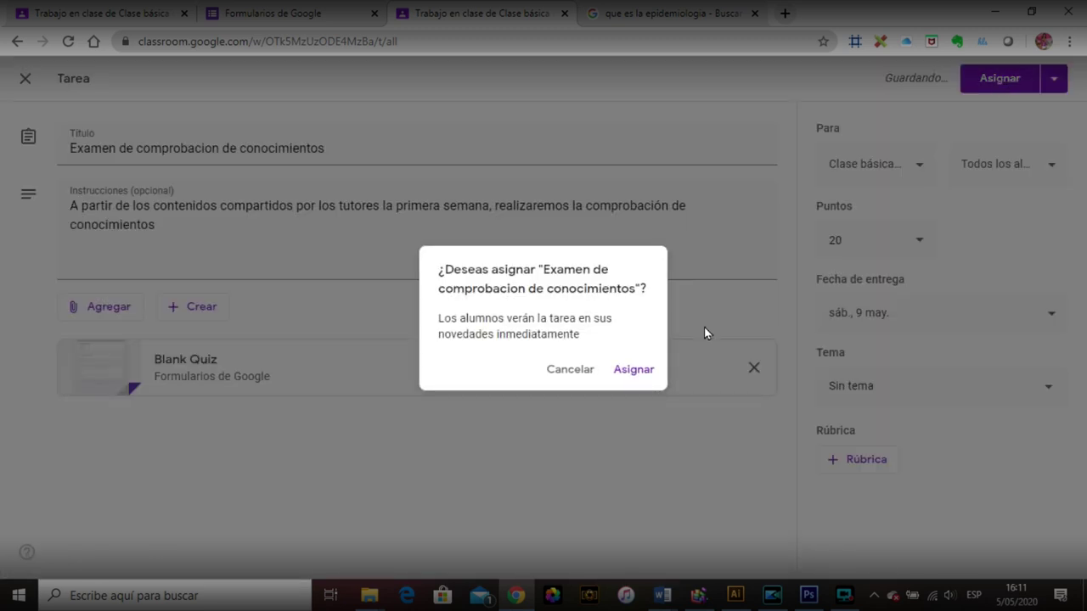
pyautogui.click(639, 381)
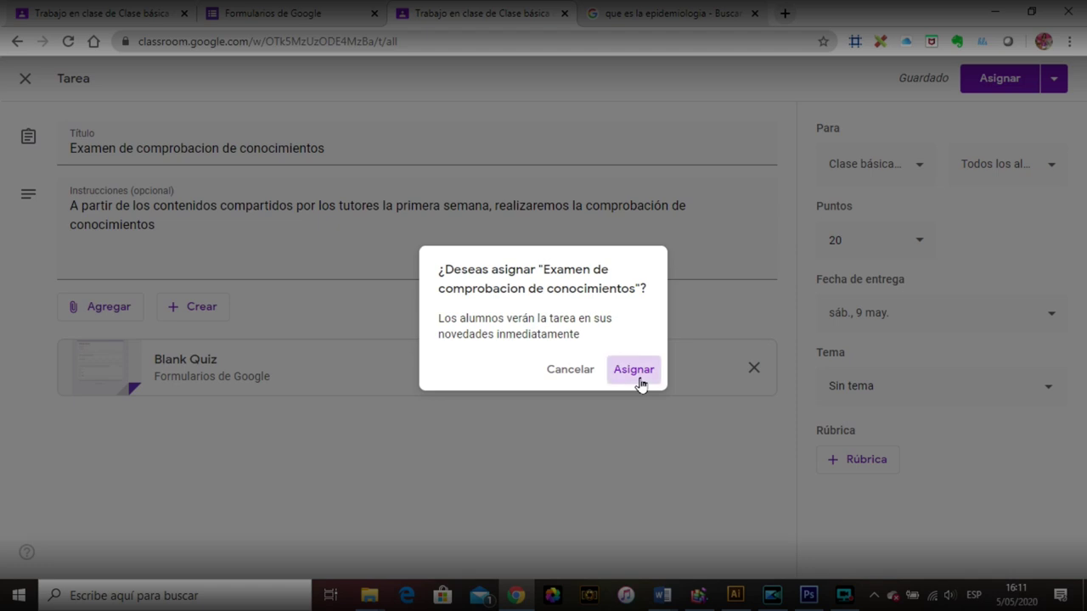